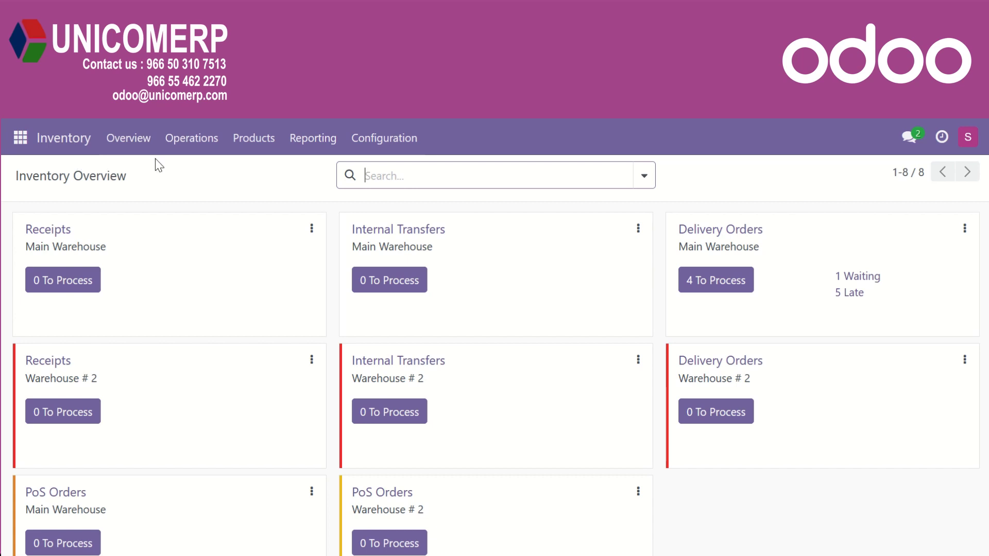
# Create a product category named Pastries with Food / Desserts as its parent category.
pyautogui.click(384, 149)
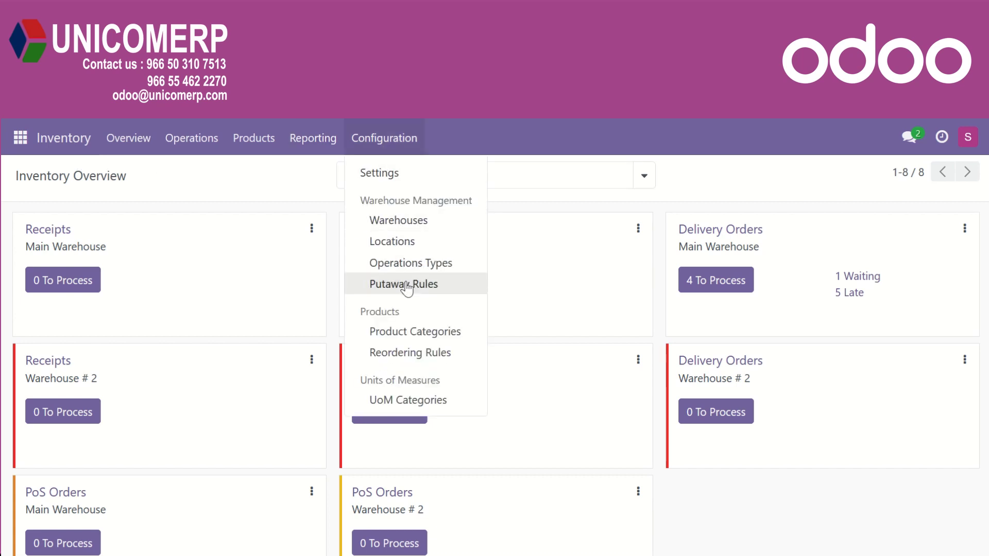
pyautogui.click(410, 335)
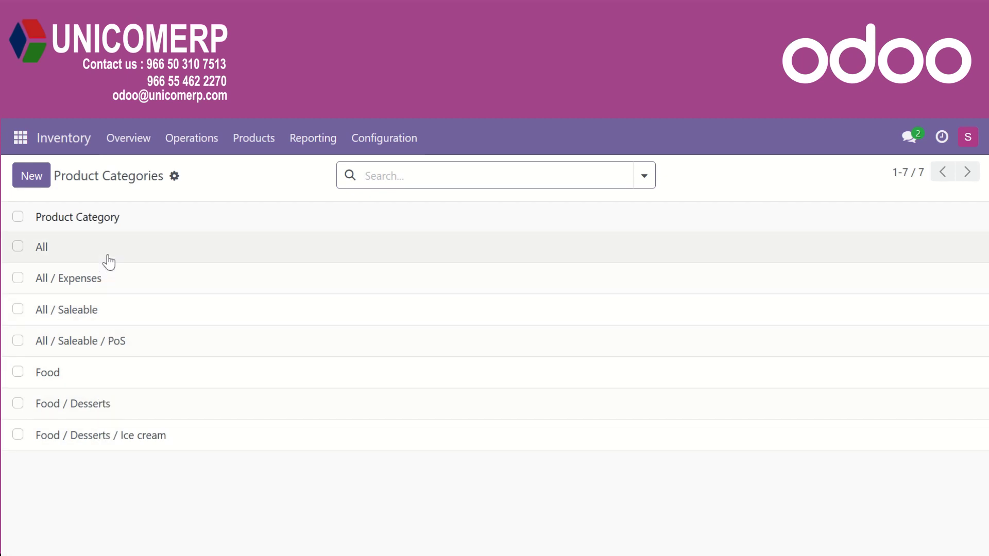
pyautogui.click(36, 185)
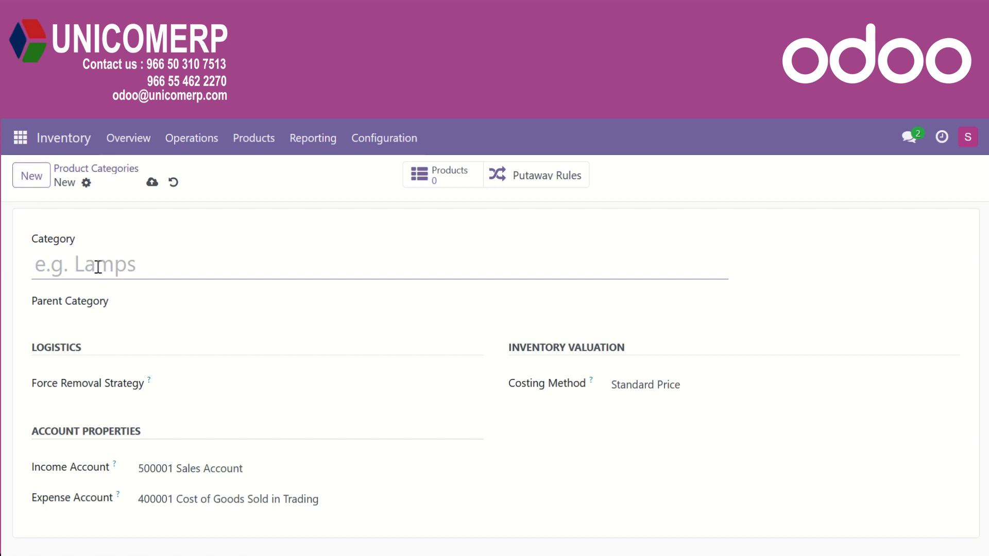
pyautogui.write('Past')
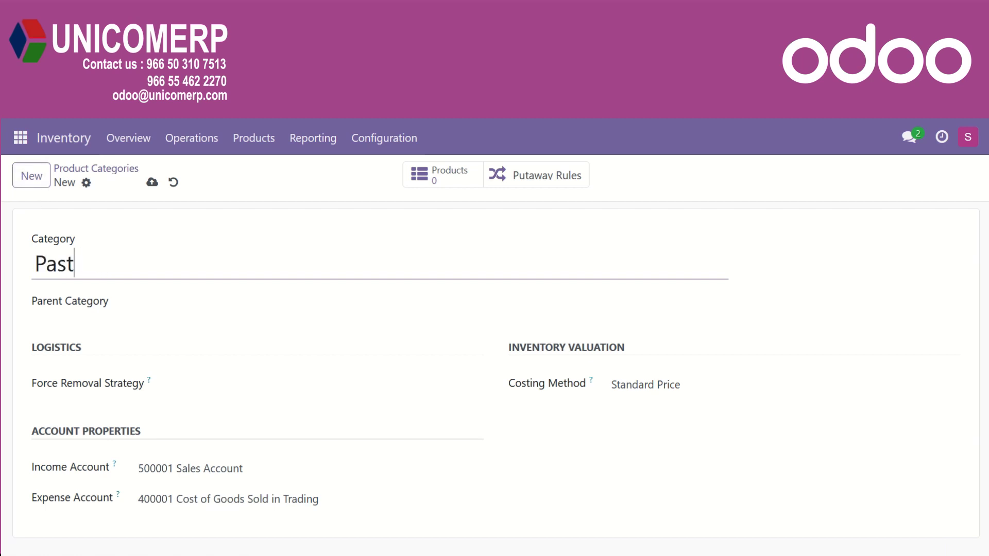
pyautogui.write('ries')
pyautogui.click(137, 307)
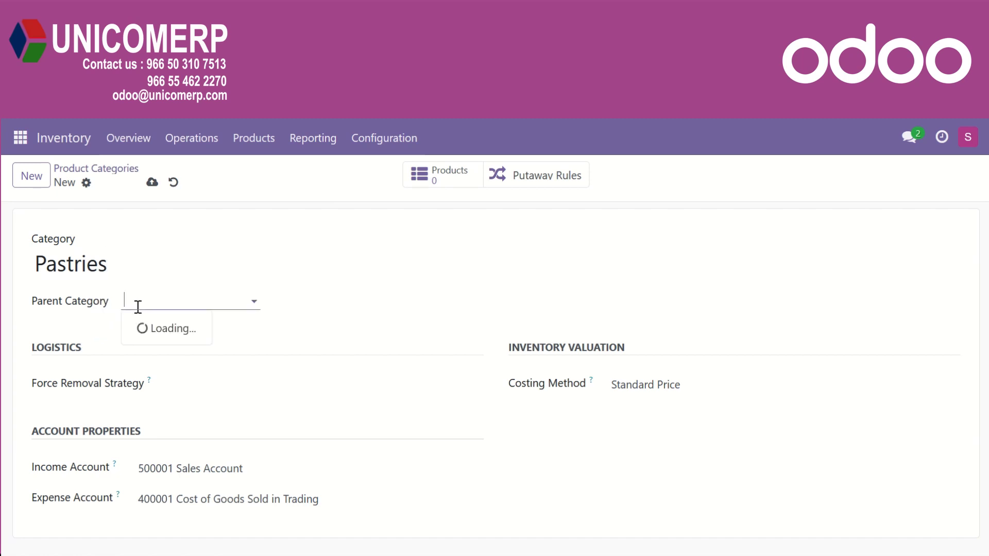
pyautogui.click(217, 443)
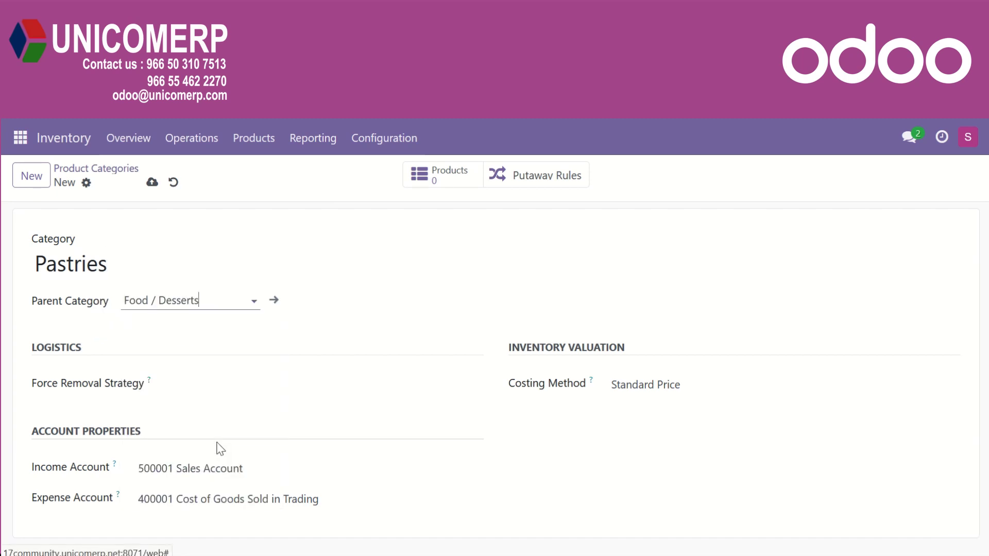
pyautogui.click(294, 349)
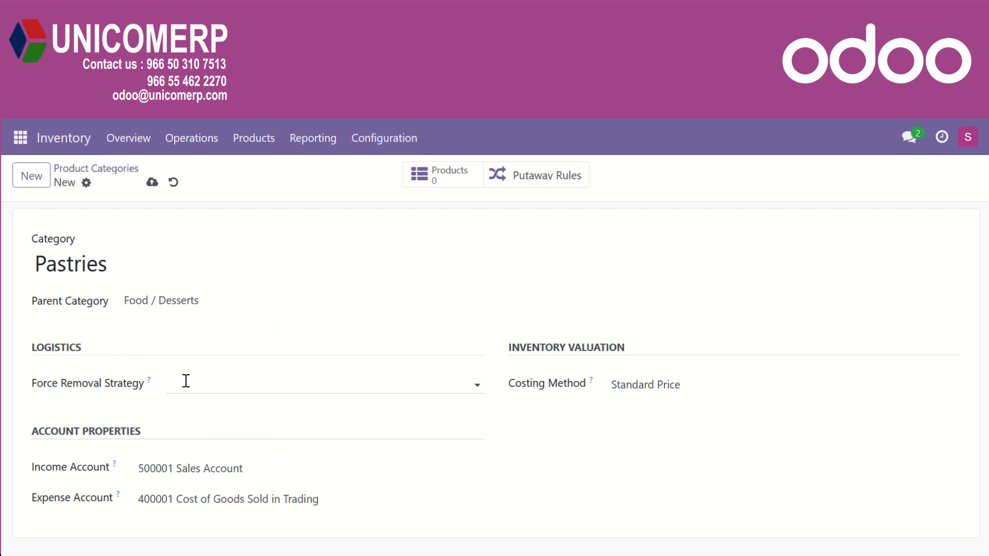
# Review the available force removal strategies and costing methods for the Pastries category.
pyautogui.click(335, 392)
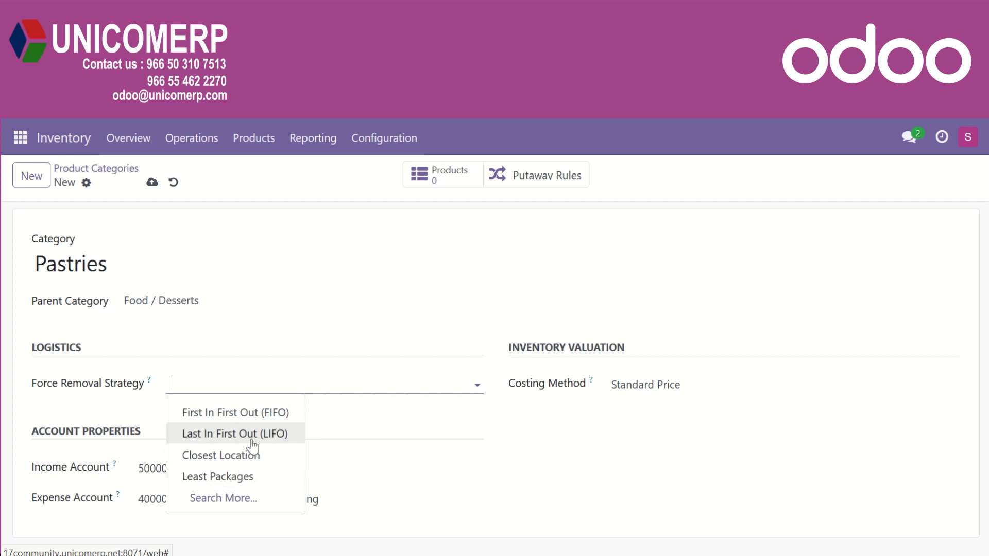
pyautogui.click(352, 433)
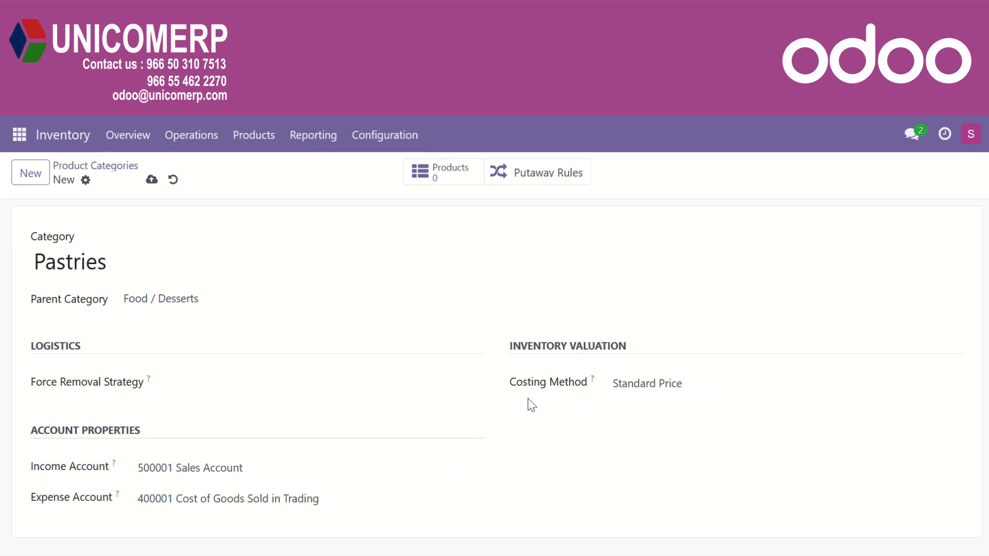
pyautogui.click(733, 389)
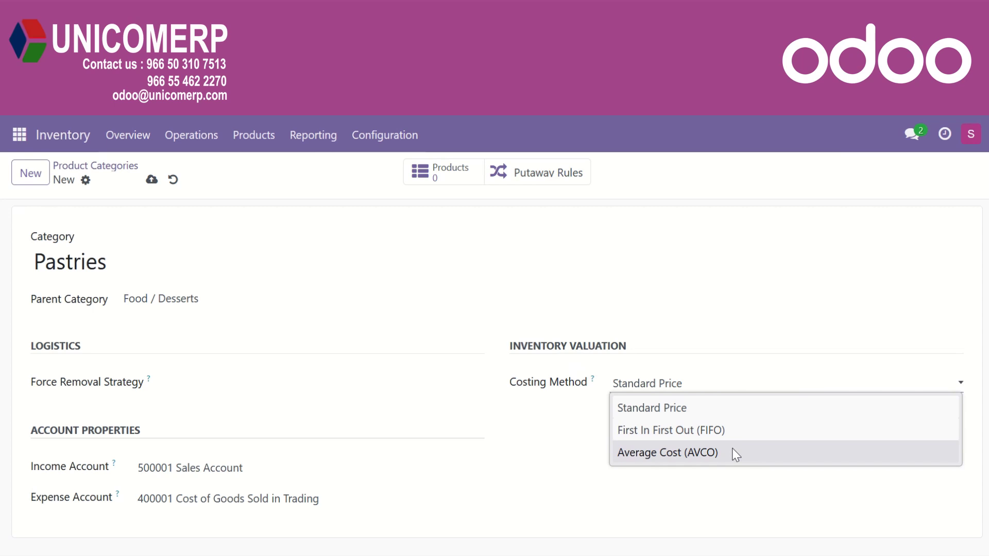
pyautogui.click(577, 441)
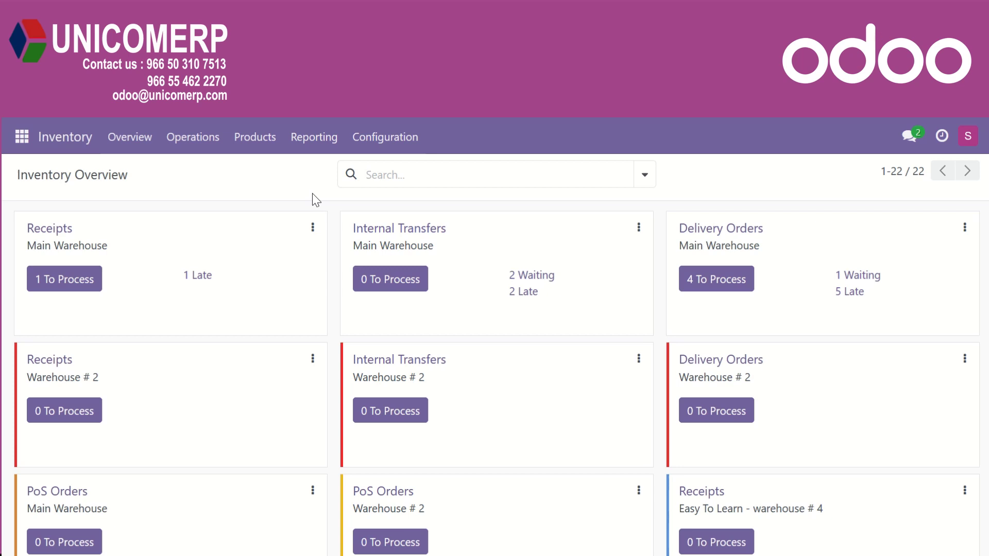
# Add a unit of measure named Box of 10 to the Unit category of the units of measure.
pyautogui.click(388, 144)
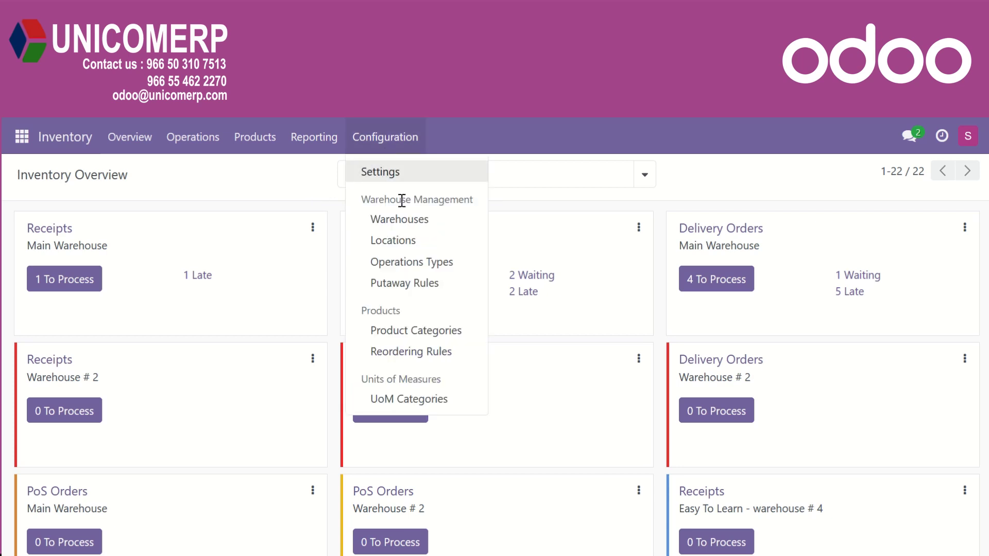
pyautogui.click(408, 400)
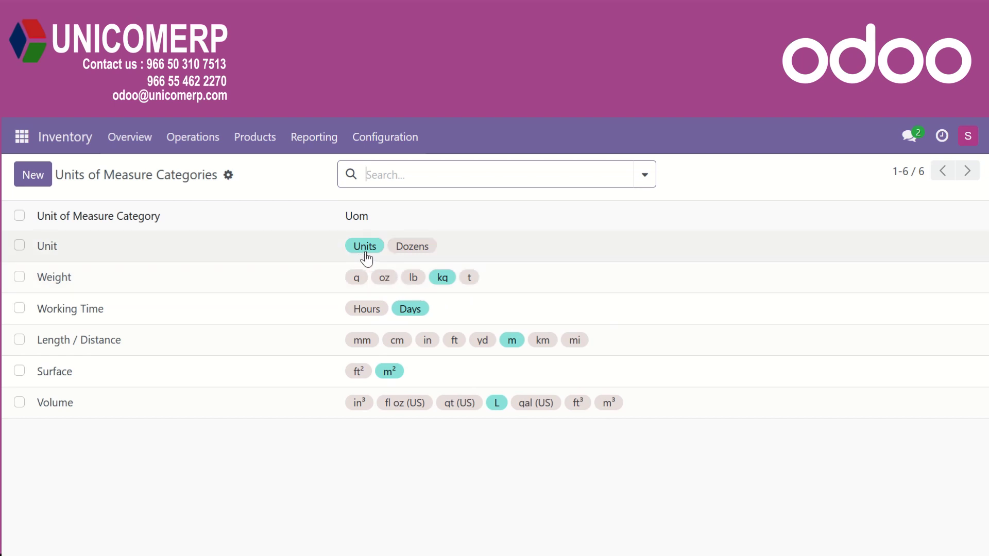
pyautogui.click(294, 256)
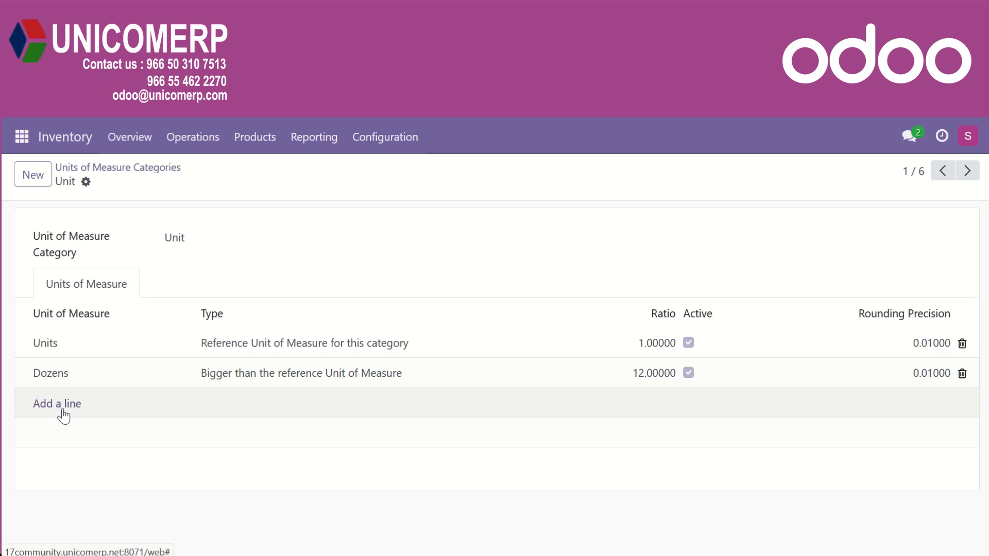
pyautogui.click(64, 413)
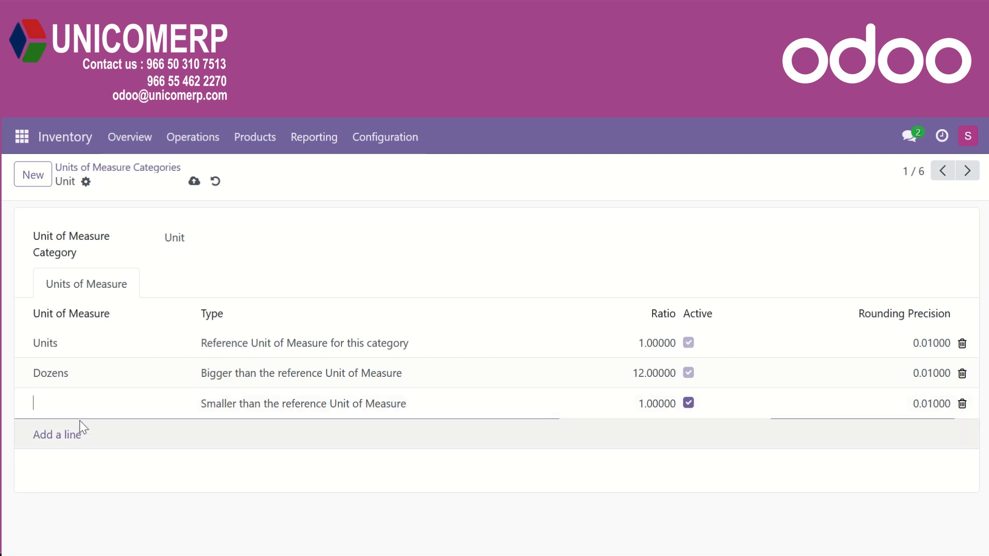
pyautogui.write('Box of 10')
# Set the Box of 10 type to Bigger than the reference Unit of Measure with a ratio of 10, and save the category.
pyautogui.click(323, 413)
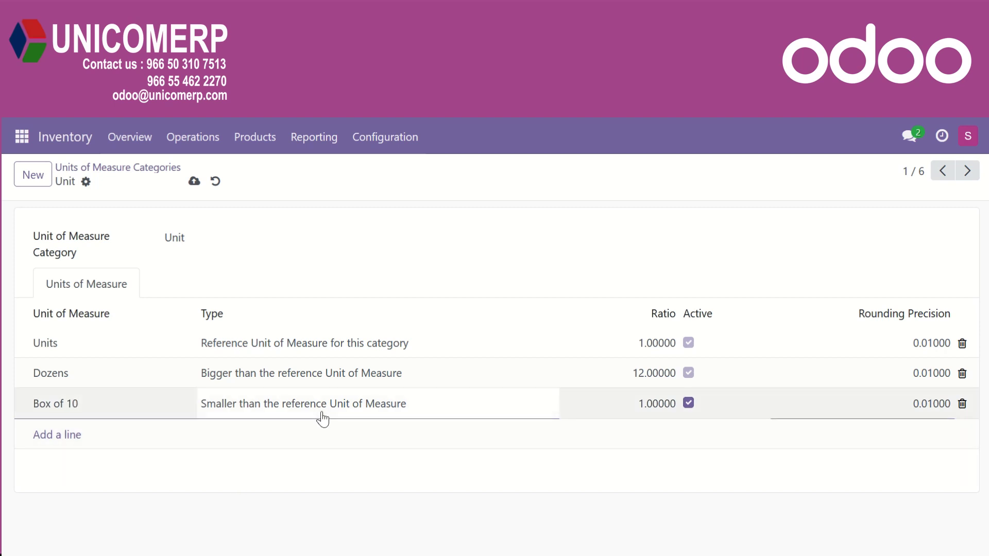
pyautogui.click(521, 407)
pyautogui.click(406, 434)
pyautogui.click(640, 404)
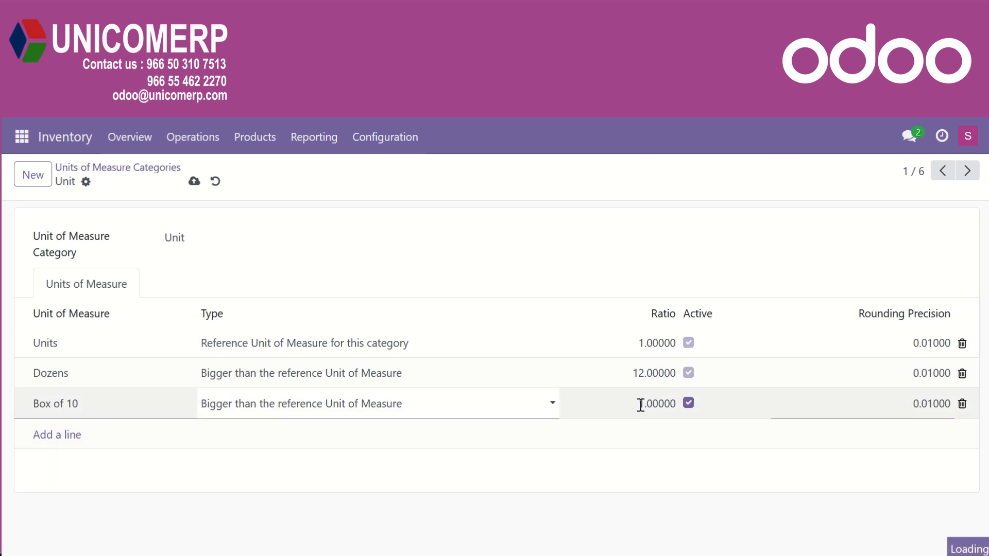
pyautogui.doubleClick(636, 403)
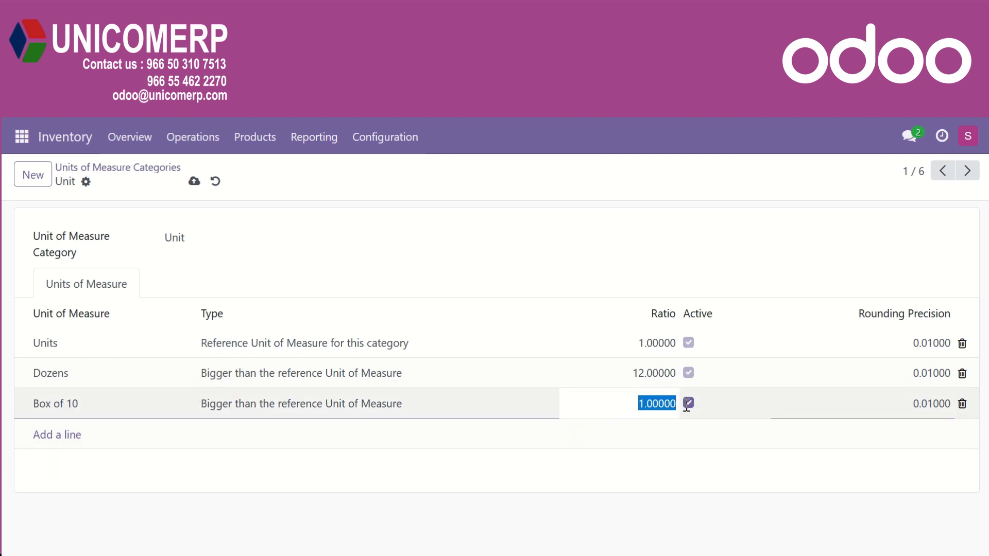
pyautogui.write('10')
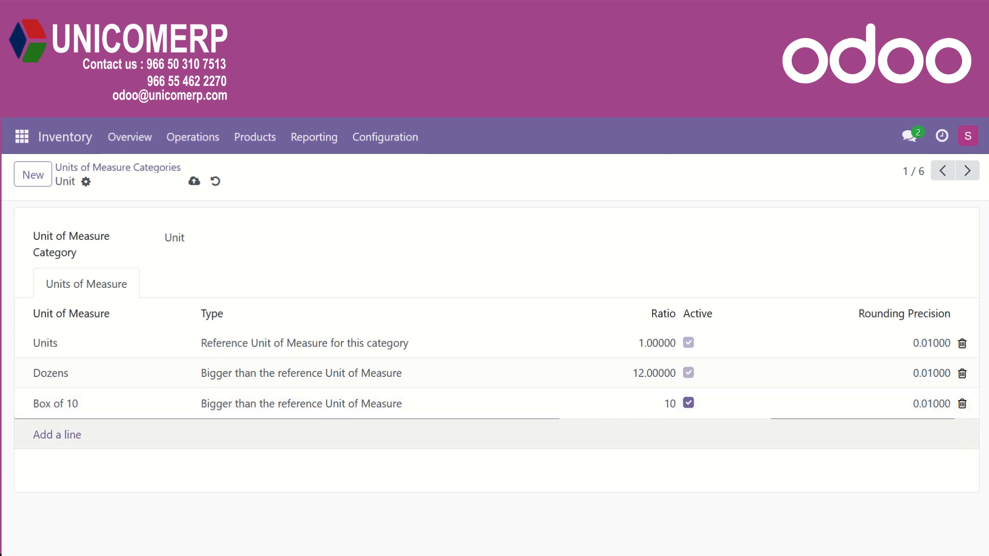
pyautogui.click(646, 463)
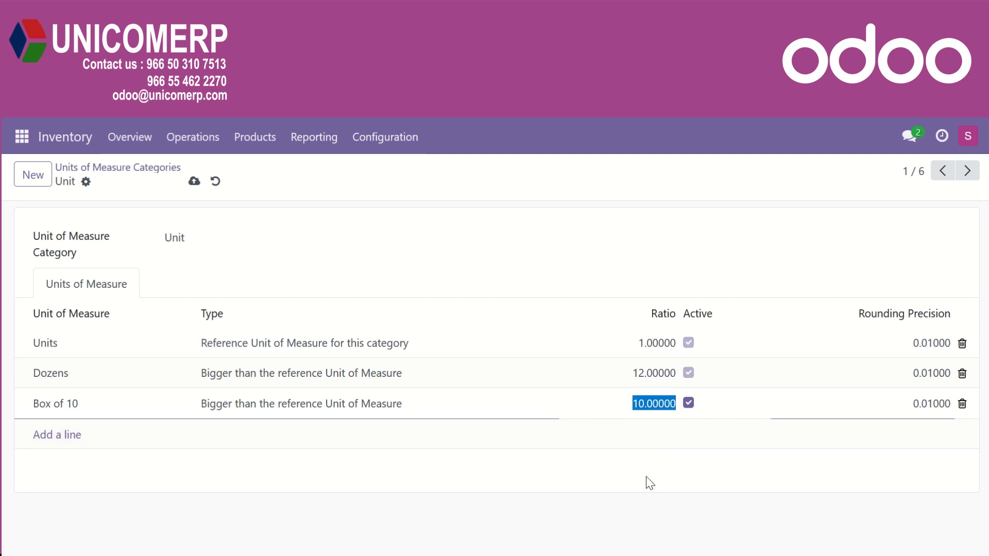
pyautogui.click(194, 182)
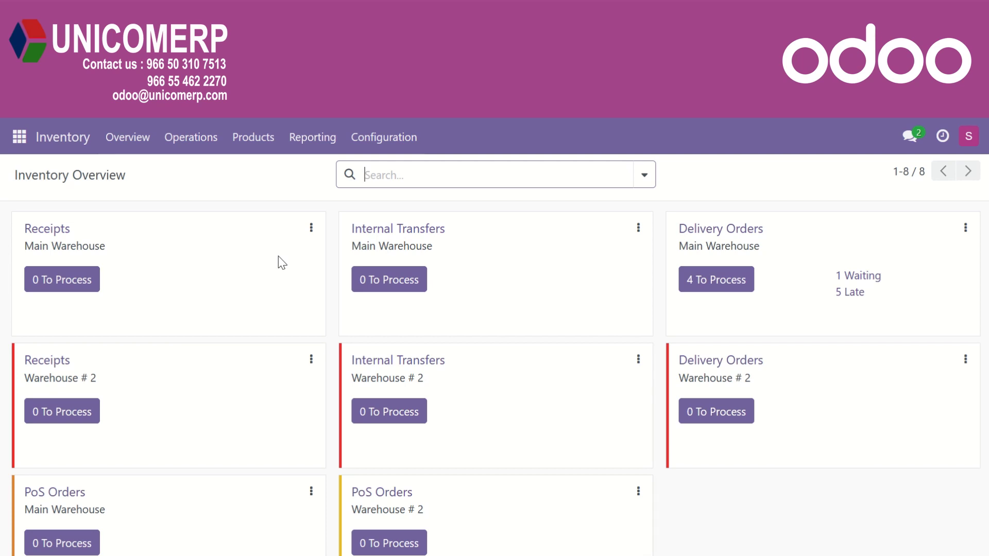
# Create a new inventory product named Black forest pastry.
pyautogui.click(273, 140)
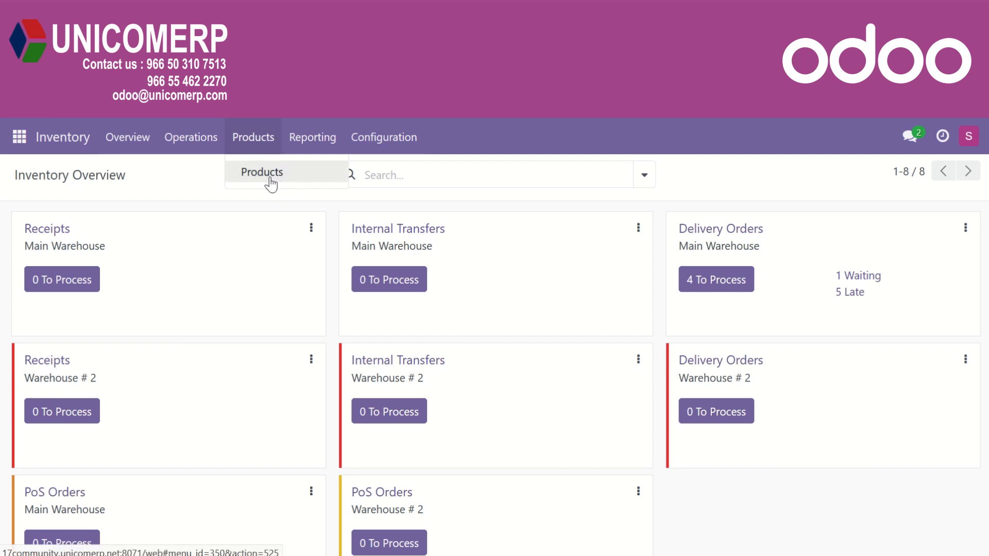
pyautogui.click(268, 177)
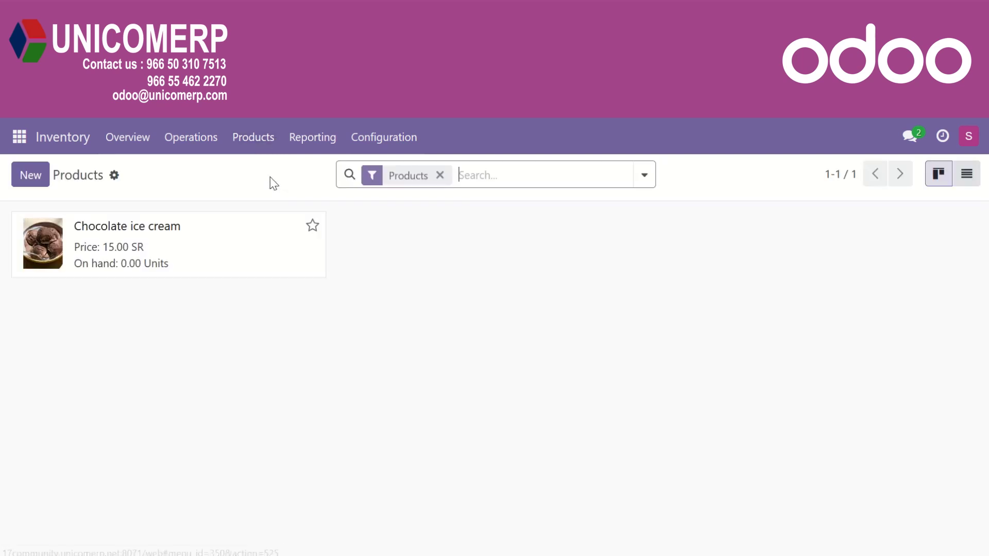
pyautogui.click(30, 178)
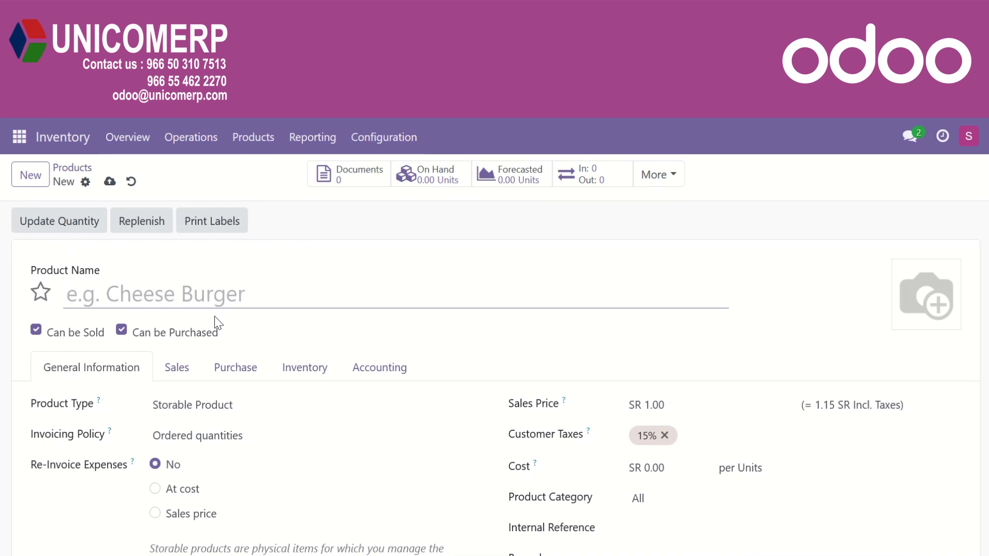
pyautogui.write('Bla')
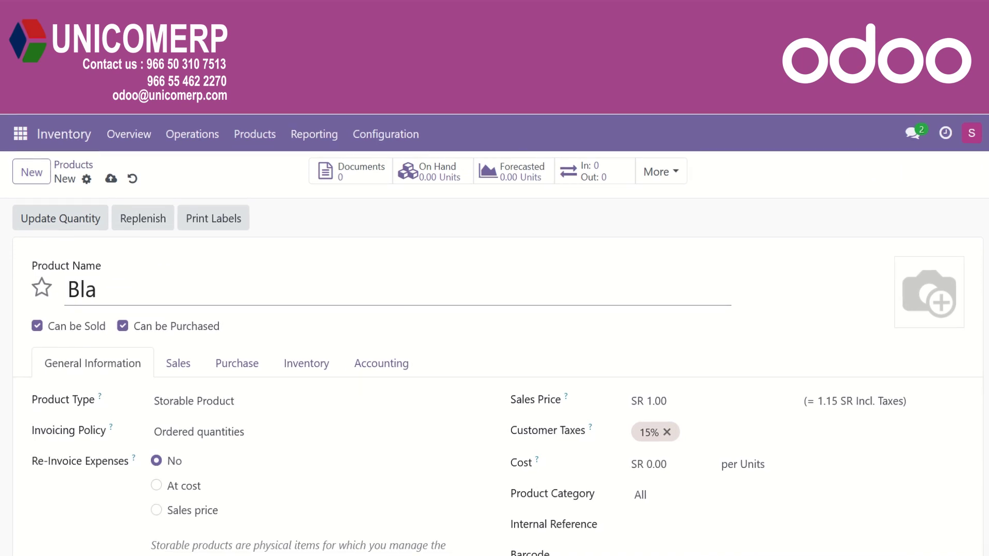
pyautogui.write('ck forest pastry')
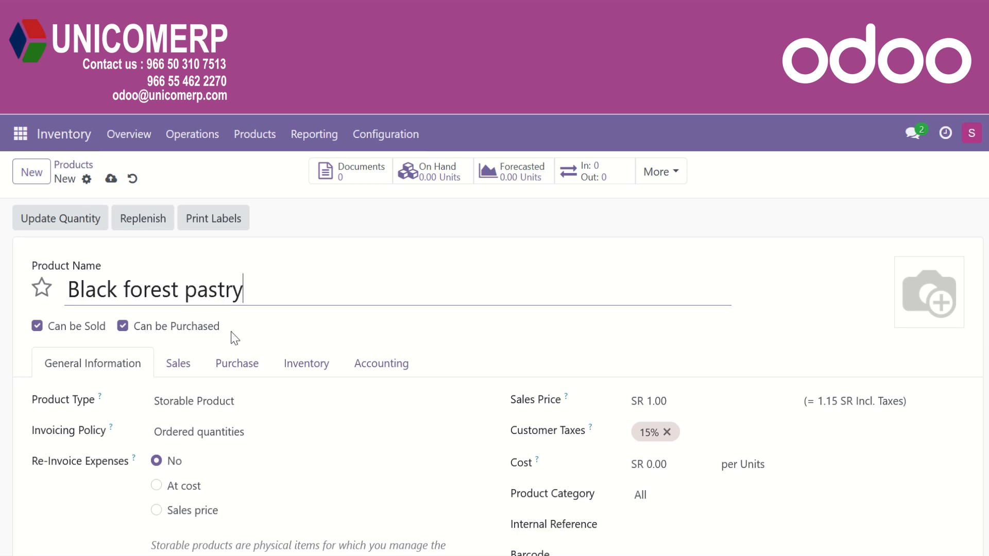
pyautogui.click(97, 342)
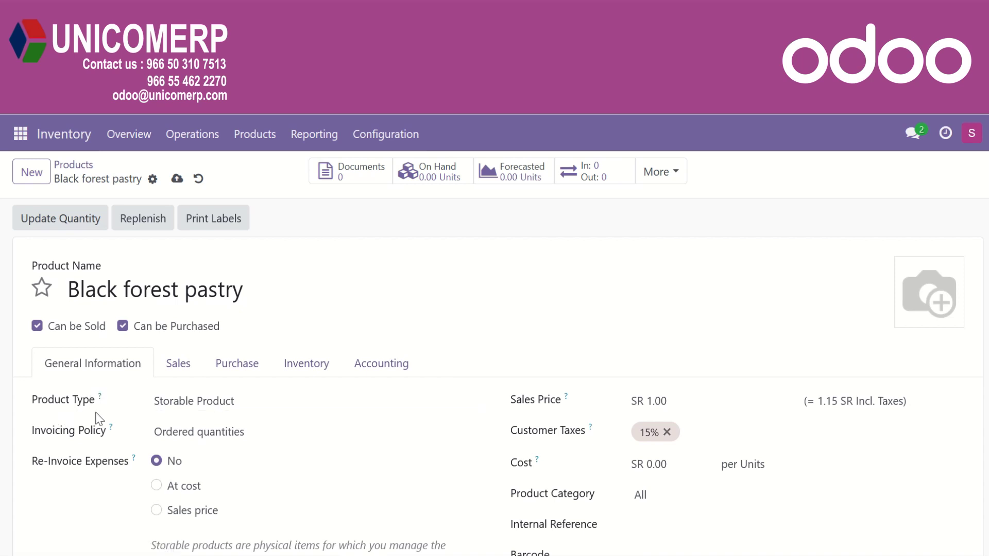
# Examine the product type, invoicing policy, unit of measure and purchase UoM options of the Black forest pastry product.
pyautogui.click(217, 405)
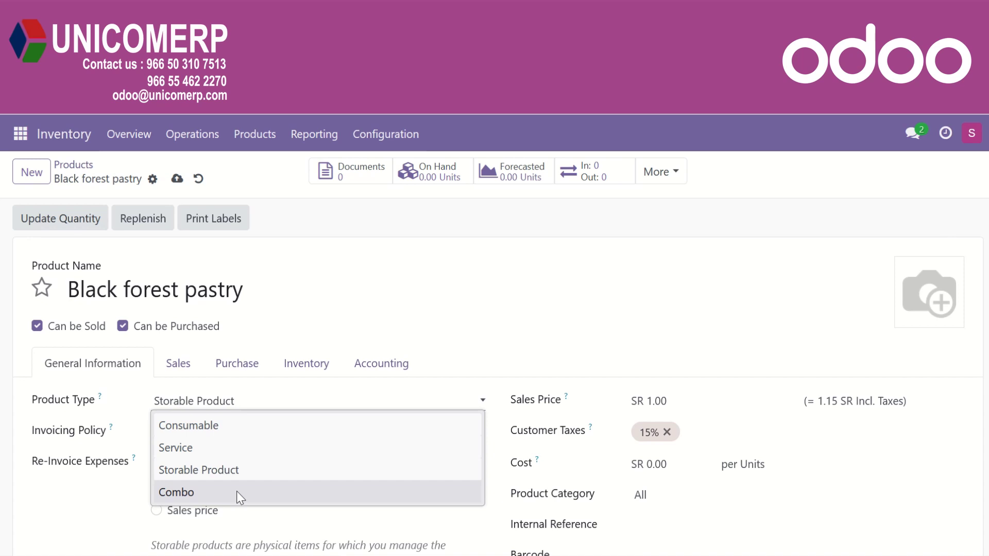
pyautogui.click(111, 440)
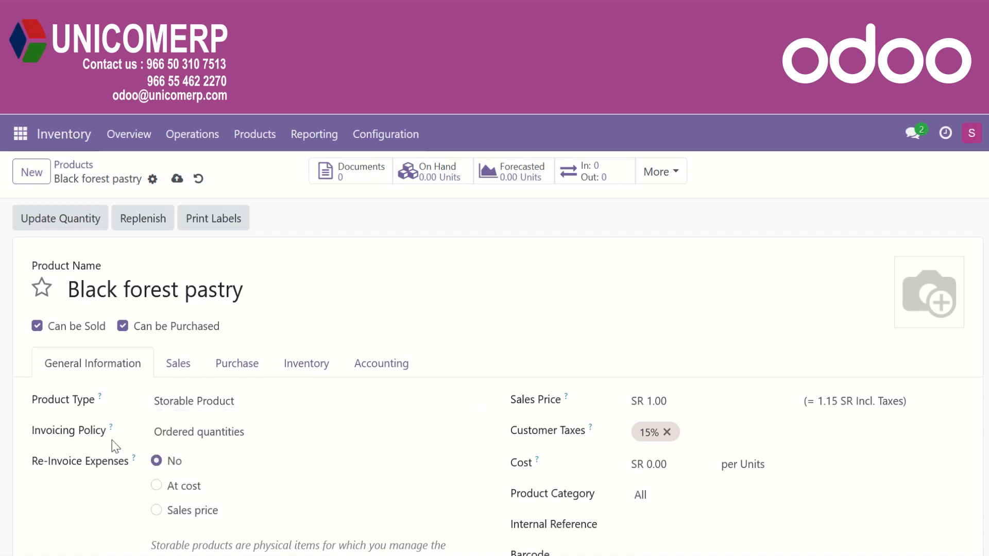
pyautogui.click(204, 438)
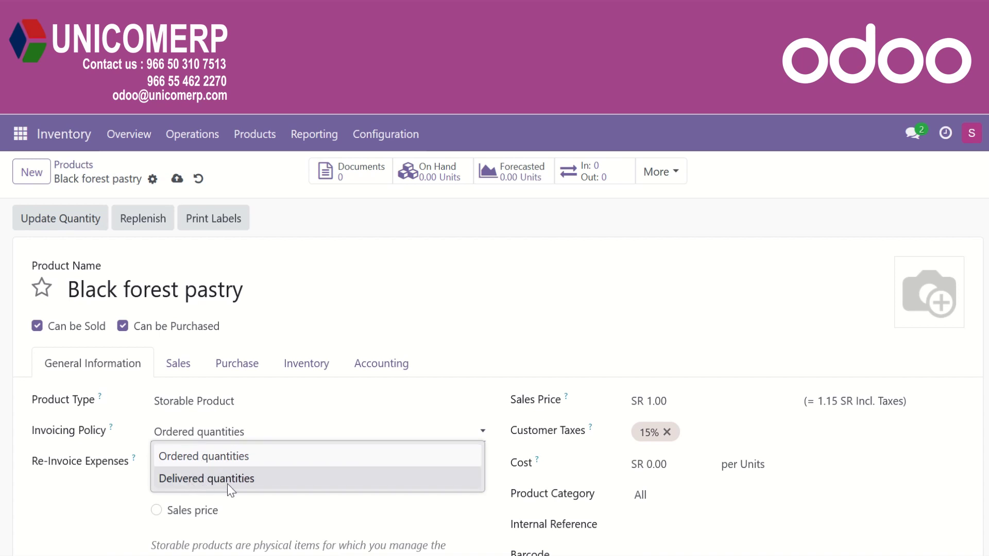
pyautogui.click(131, 484)
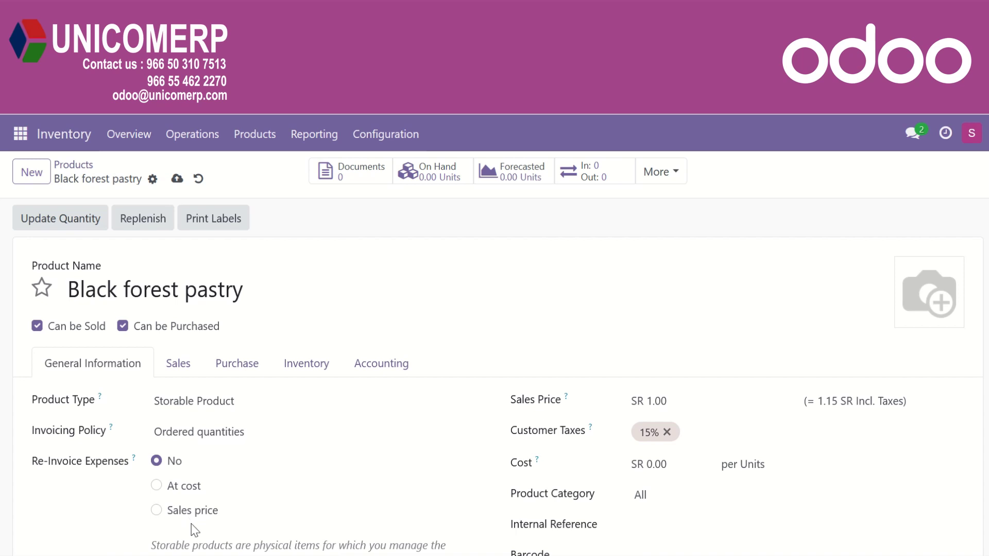
pyautogui.scroll(-3, 190, 524)
pyautogui.click(184, 438)
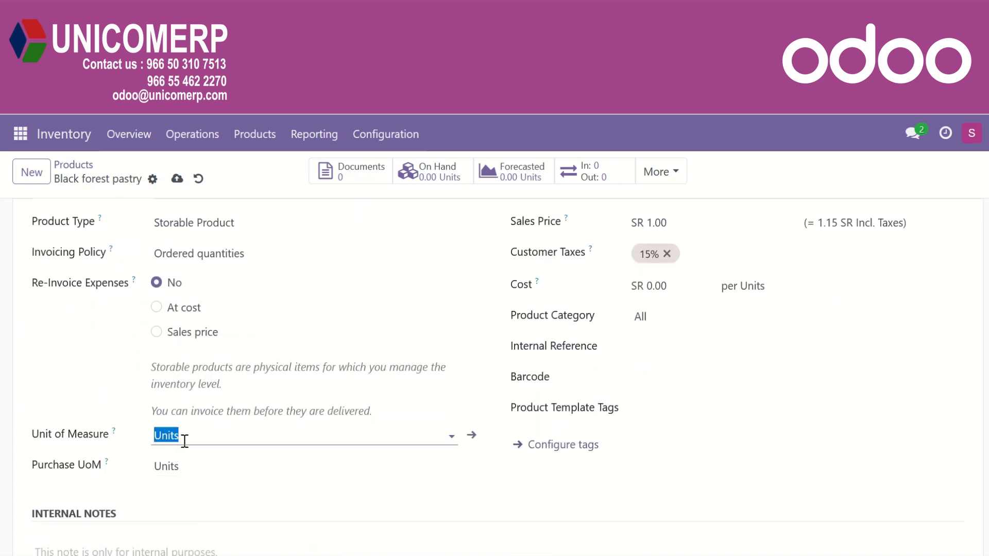
pyautogui.click(151, 499)
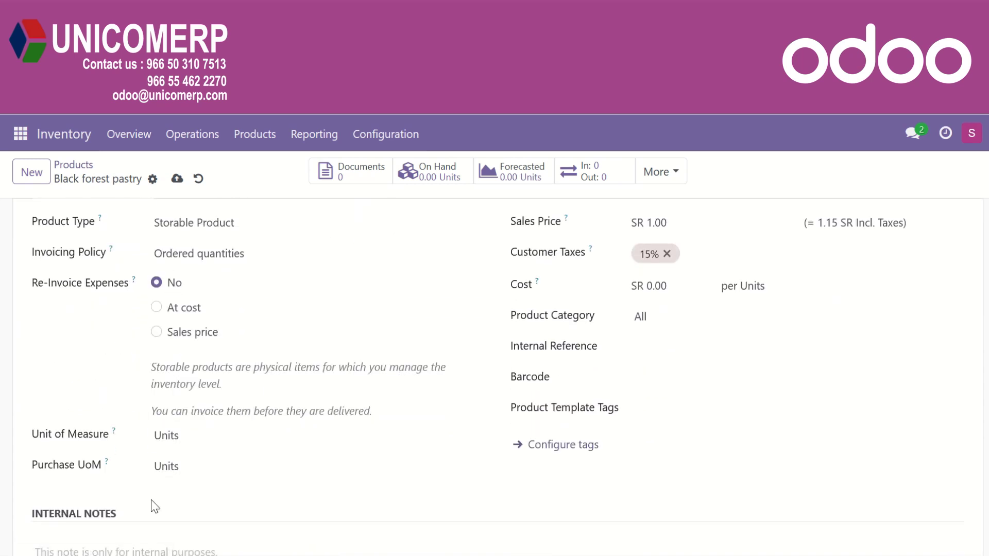
pyautogui.click(188, 470)
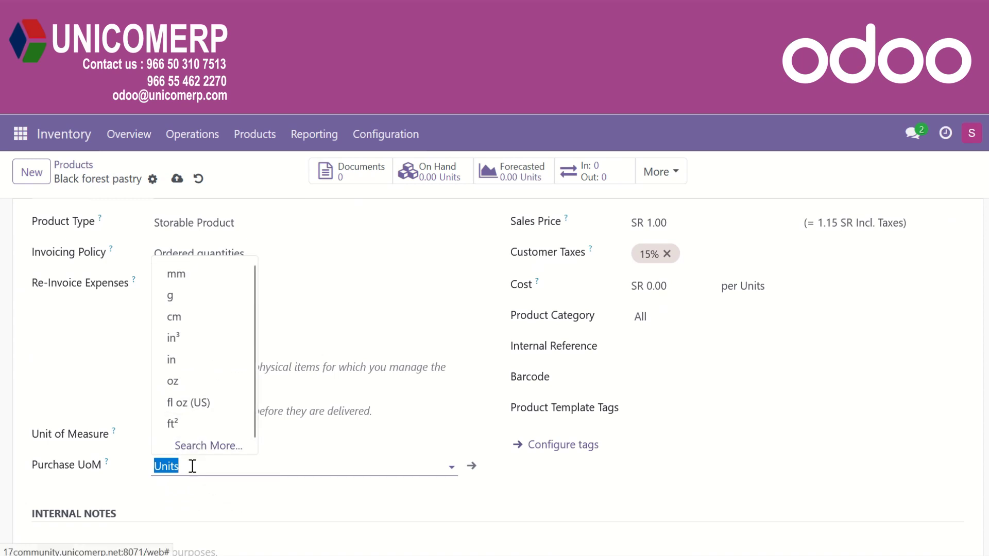
pyautogui.click(193, 503)
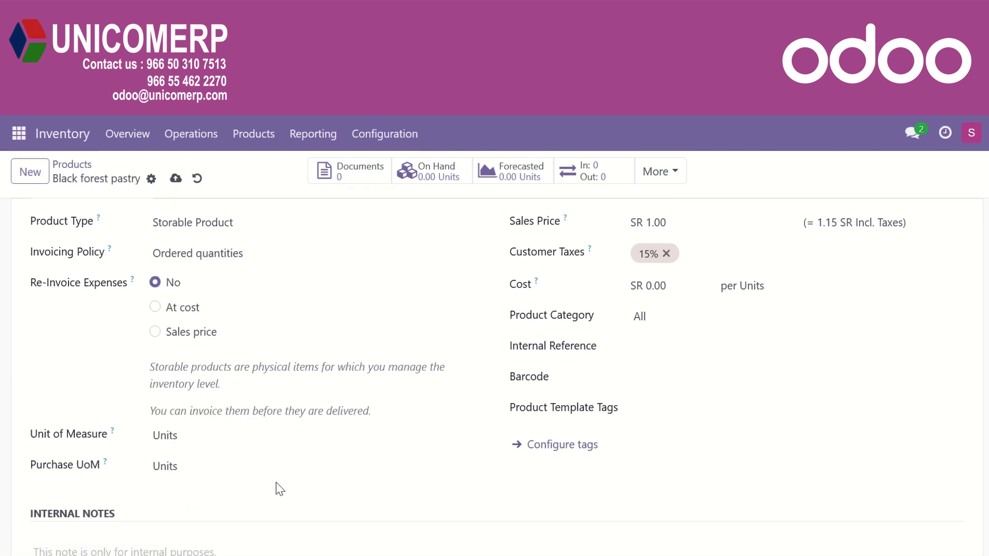
# Set the Black forest pastry's sales price to SR 8 and its cost to SR 6.
pyautogui.scroll(3, 747, 479)
pyautogui.click(648, 403)
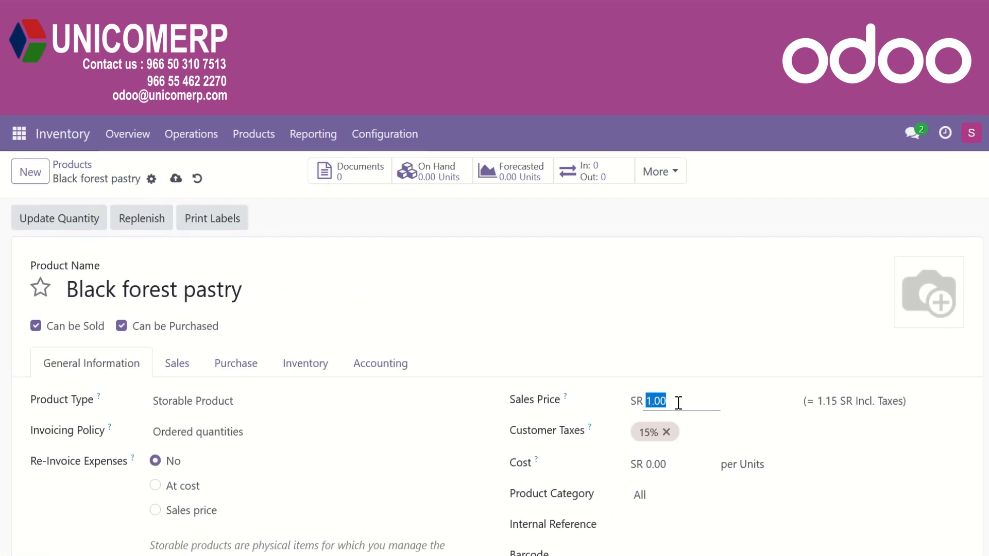
pyautogui.write('8')
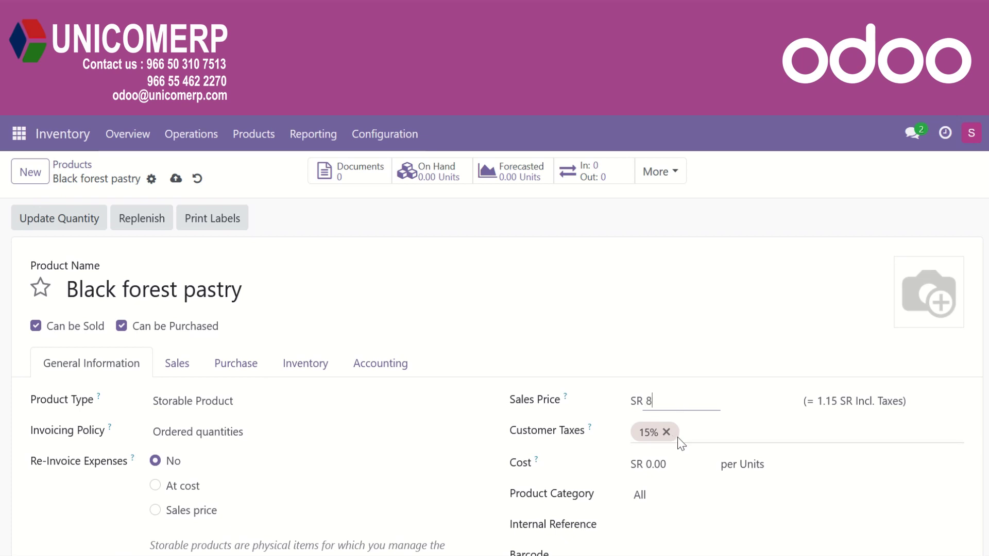
pyautogui.scroll(-2, 639, 464)
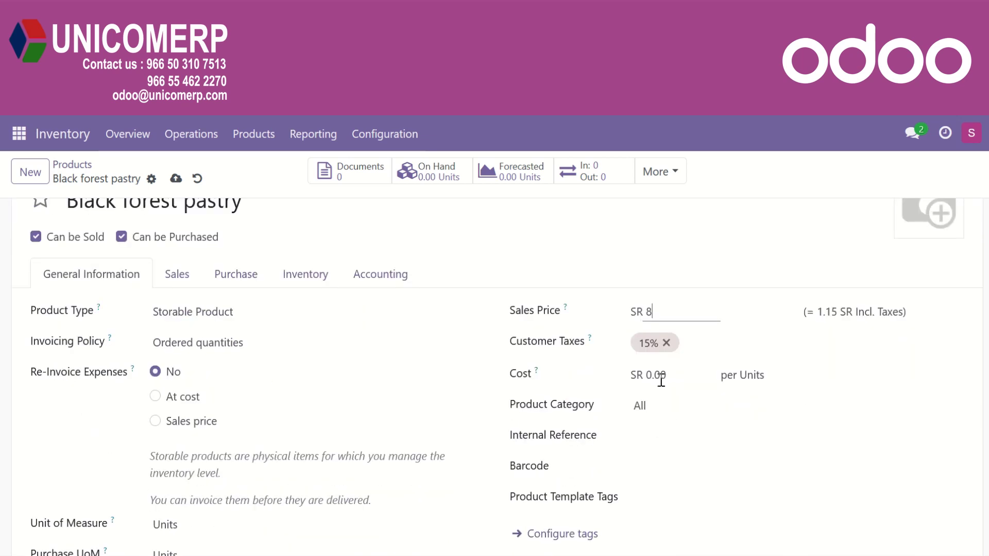
pyautogui.click(671, 377)
pyautogui.write('6')
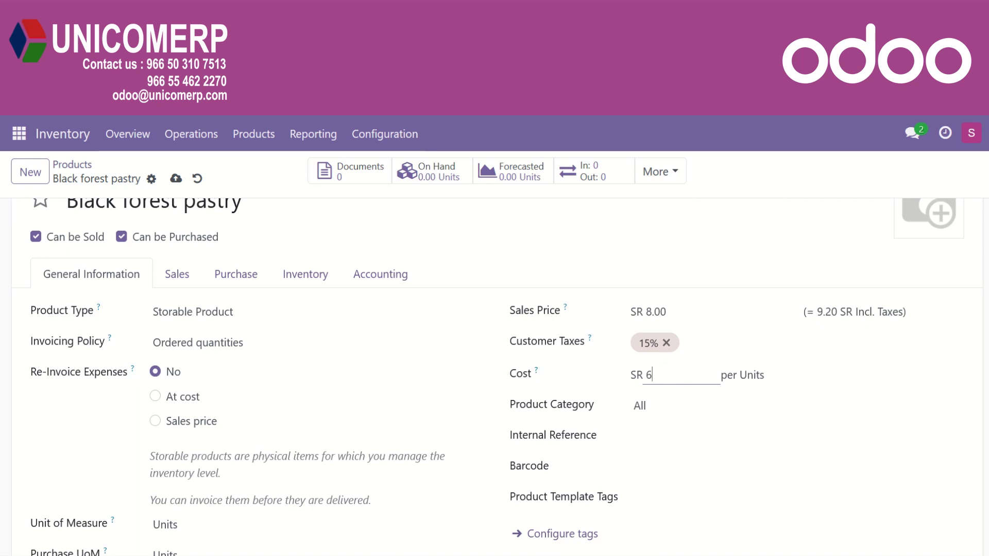
# Assign the product to the Food / Desserts / Pastries category.
pyautogui.scroll(-2, 694, 441)
pyautogui.click(668, 322)
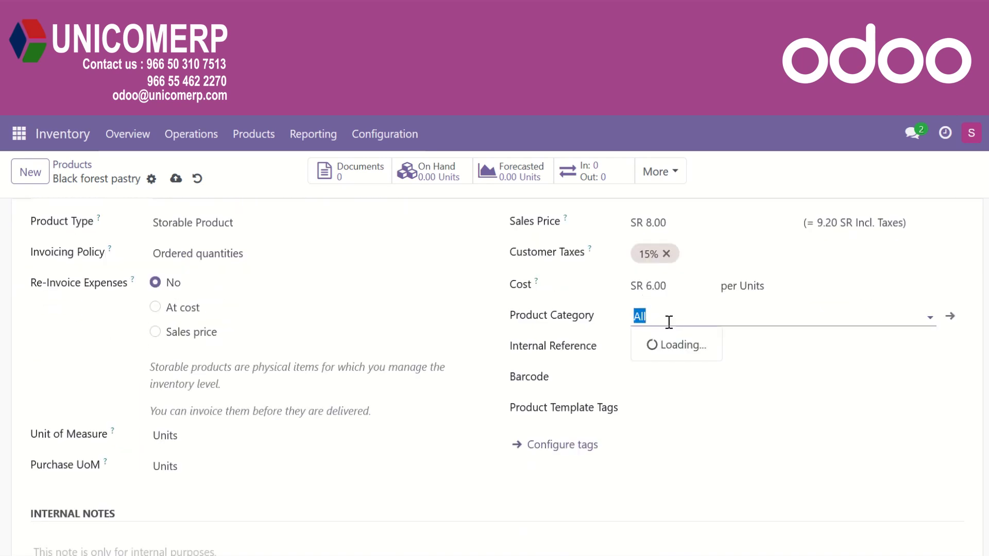
pyautogui.click(685, 495)
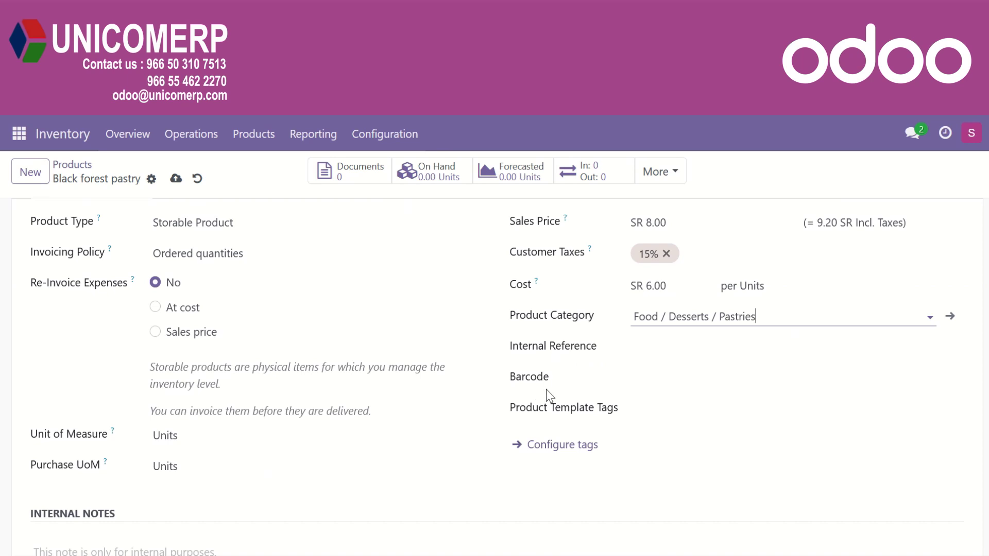
# Examine the product template tags, the available customer taxes and the cost field of the Black forest pastry.
pyautogui.click(581, 421)
pyautogui.click(581, 421)
pyautogui.scroll(2, 663, 417)
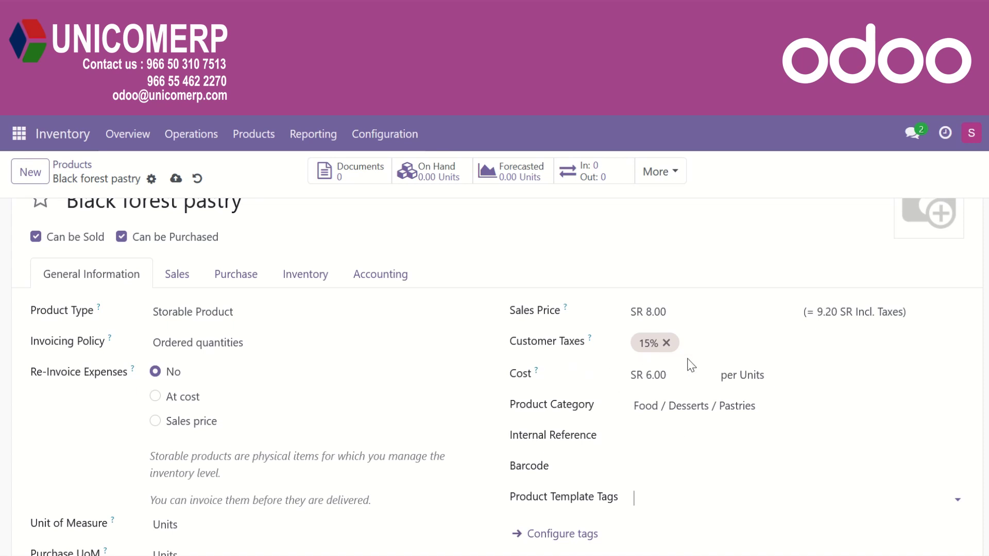
pyautogui.click(737, 344)
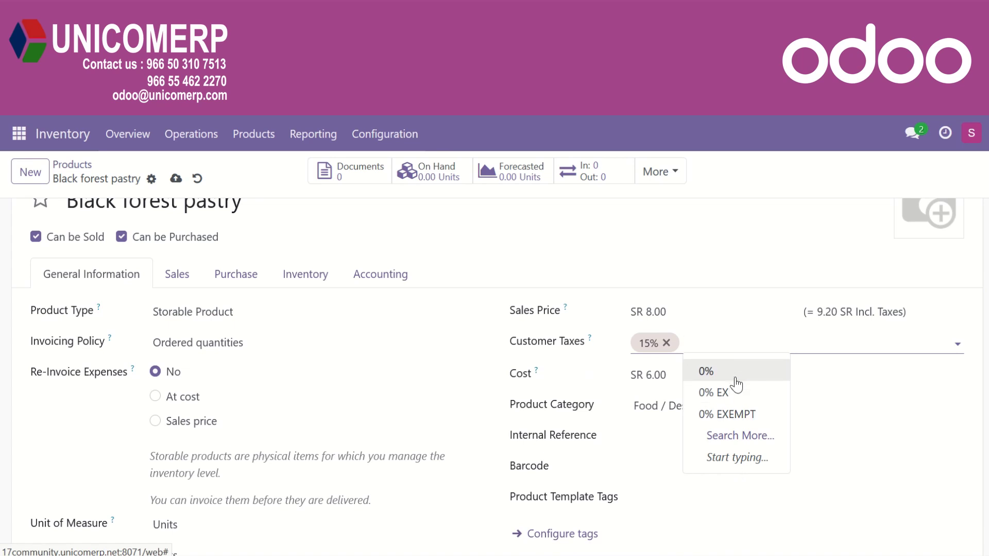
pyautogui.click(667, 372)
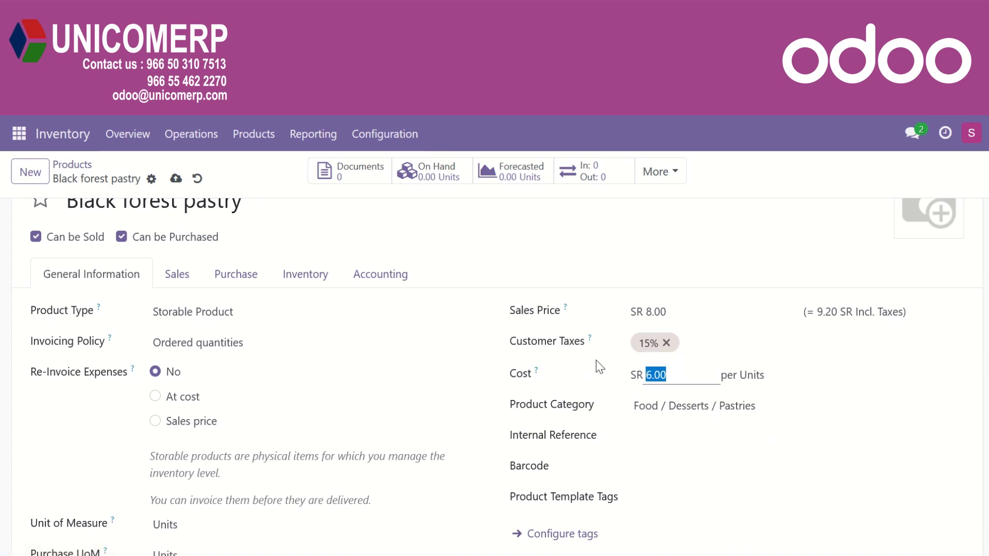
pyautogui.click(566, 356)
# Upload Eggless-Black-Forest-Pastry-recipe-1.jpg from the Odoo 17 pictures folder as the product image.
pyautogui.scroll(2, 884, 333)
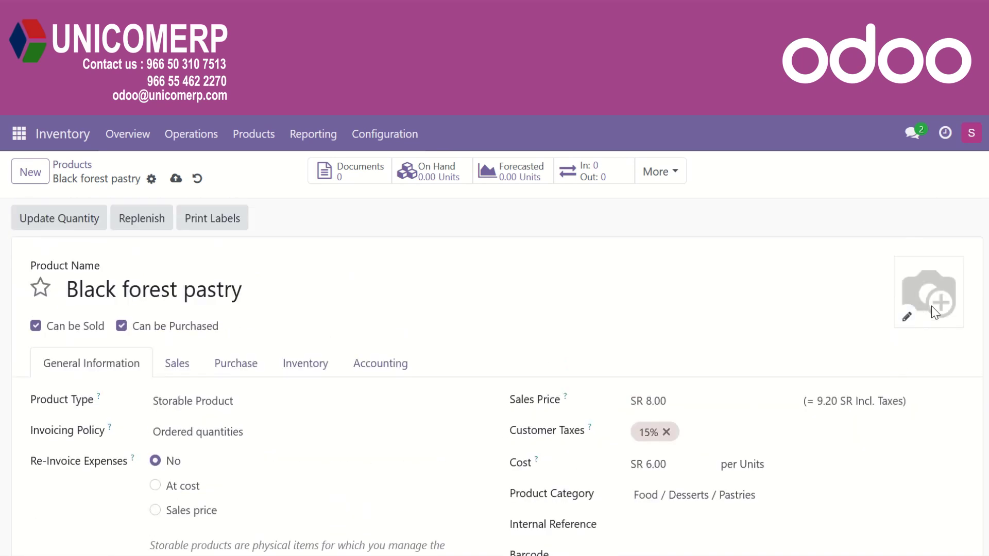
pyautogui.click(907, 312)
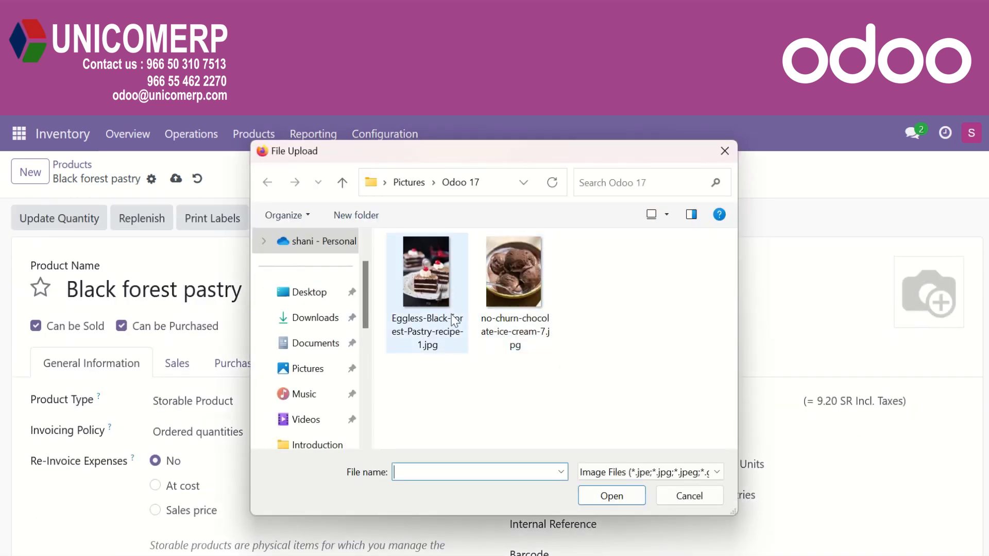
pyautogui.click(441, 309)
pyautogui.click(626, 497)
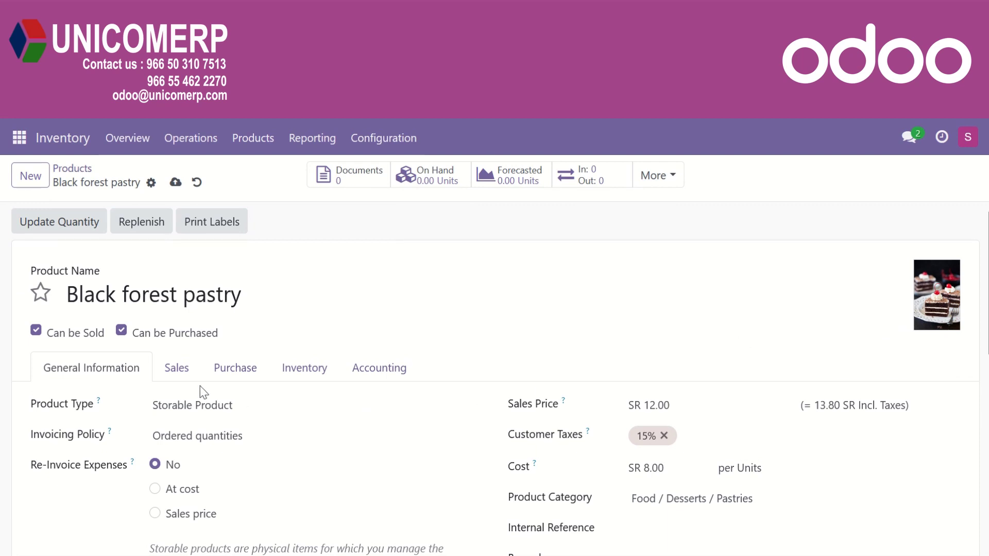
# Examine the product's sales settings: switch Available in POS on and off again, and view the optional product choices.
pyautogui.click(185, 381)
pyautogui.scroll(-2, 200, 396)
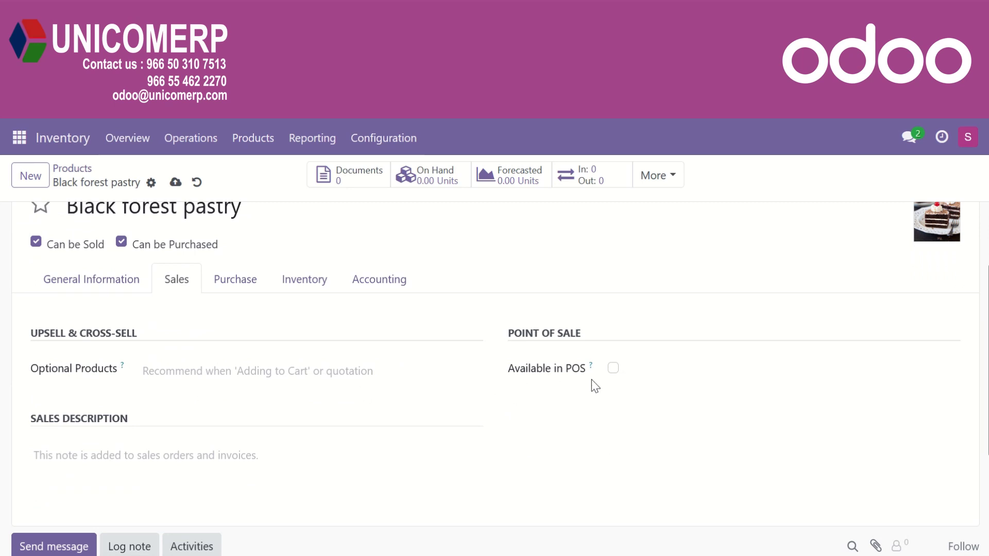
pyautogui.click(615, 371)
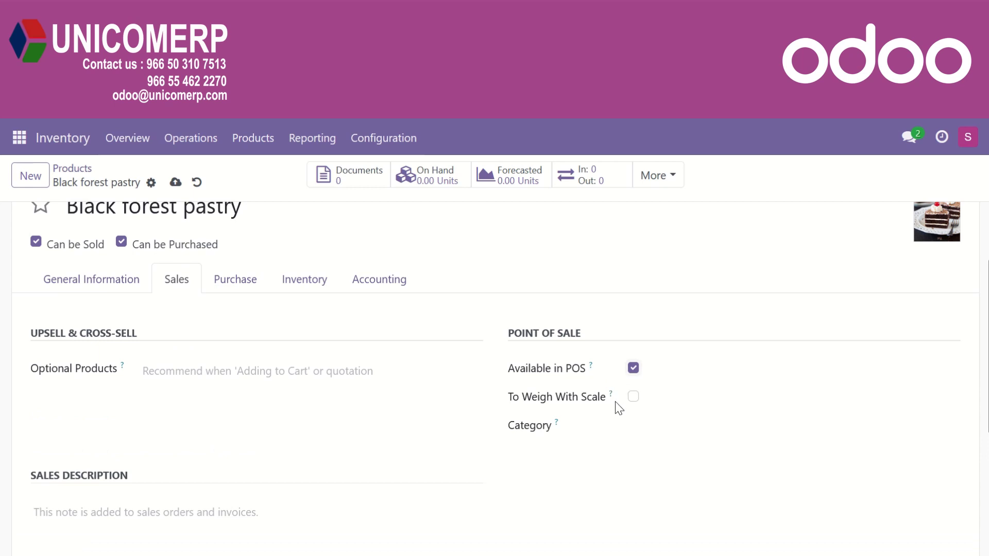
pyautogui.click(633, 369)
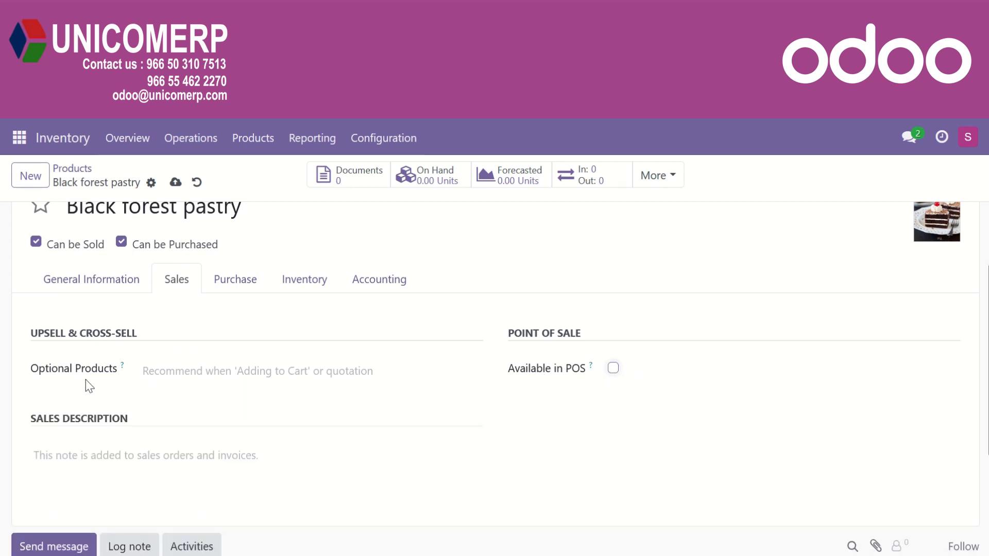
pyautogui.click(285, 371)
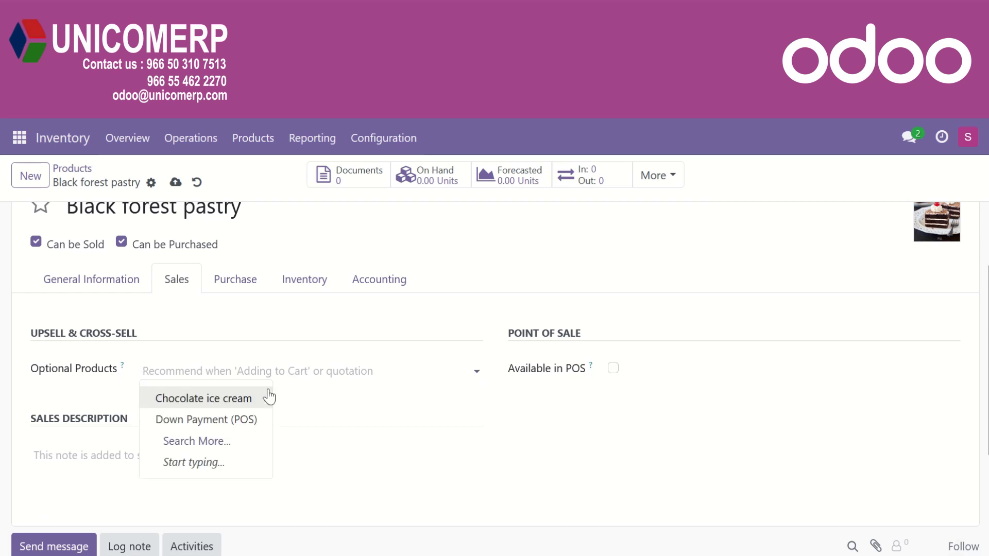
pyautogui.click(338, 409)
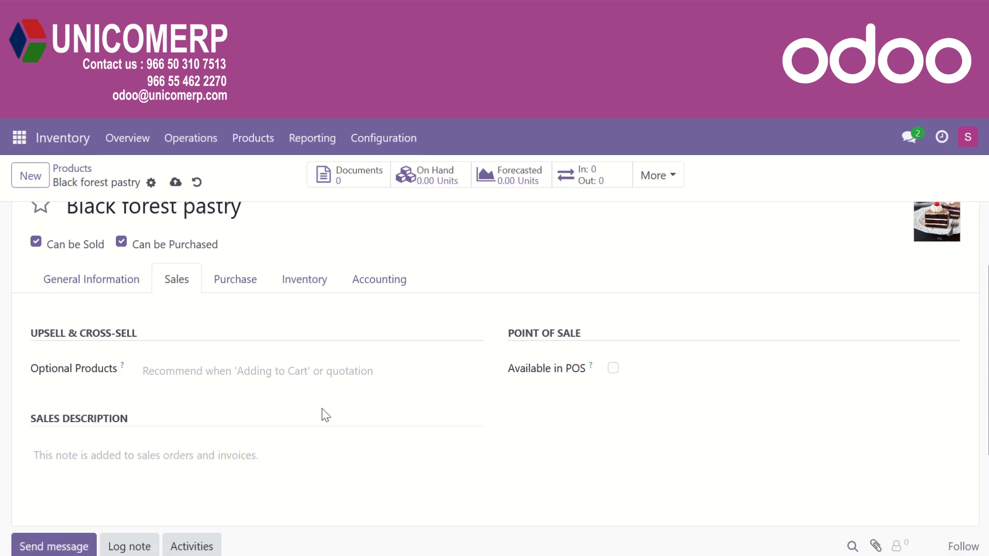
# Examine the vendor choices in the product's purchase settings using a blank vendor line, and discard the line.
pyautogui.click(238, 288)
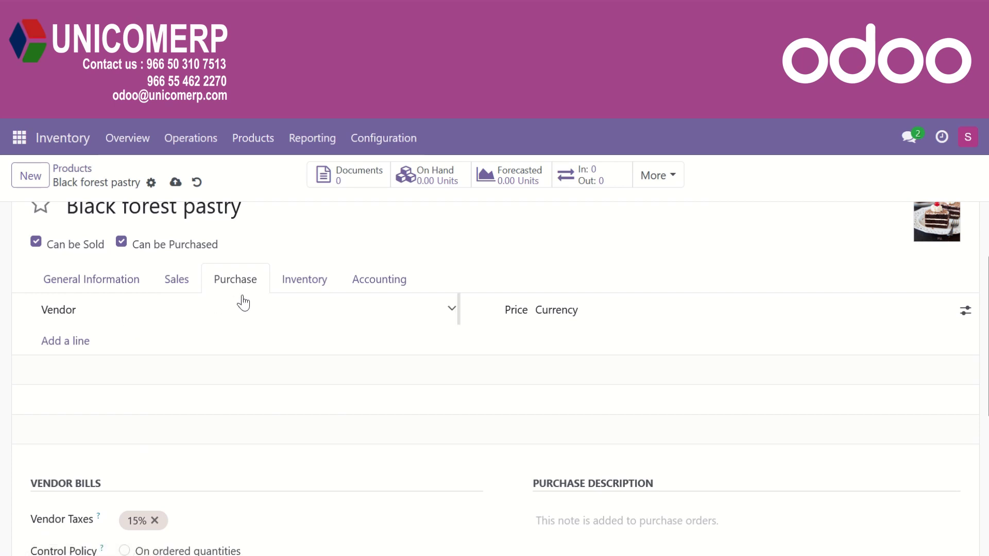
pyautogui.click(66, 348)
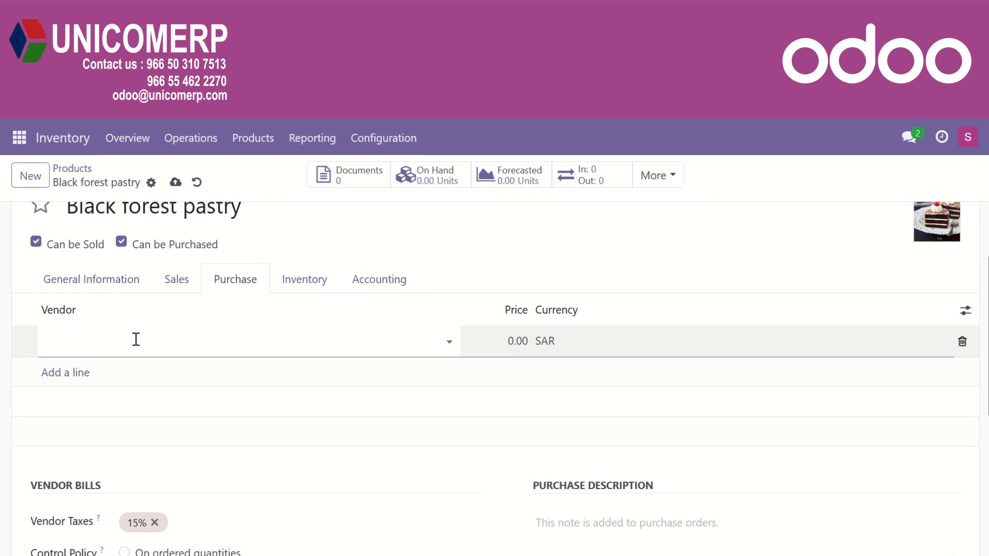
pyautogui.click(135, 339)
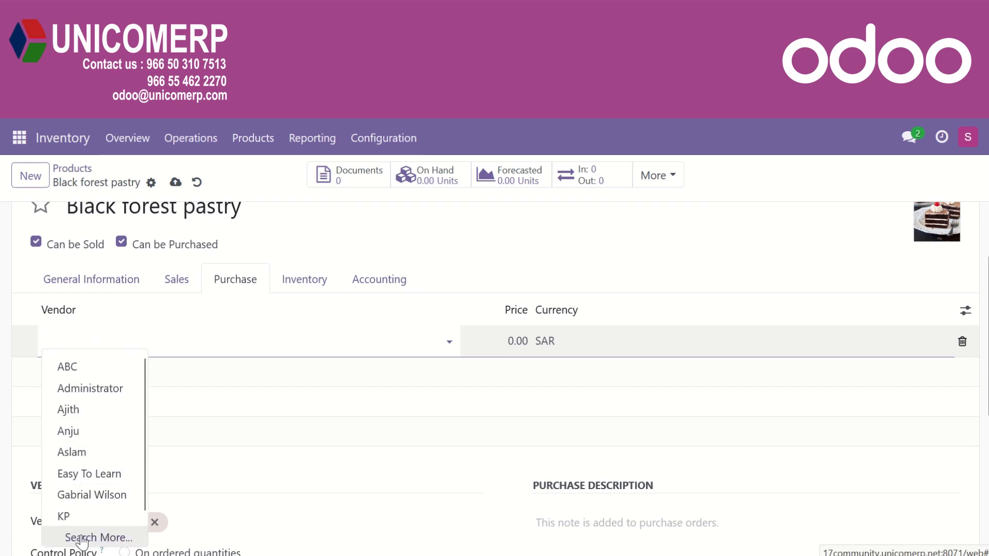
pyautogui.click(358, 325)
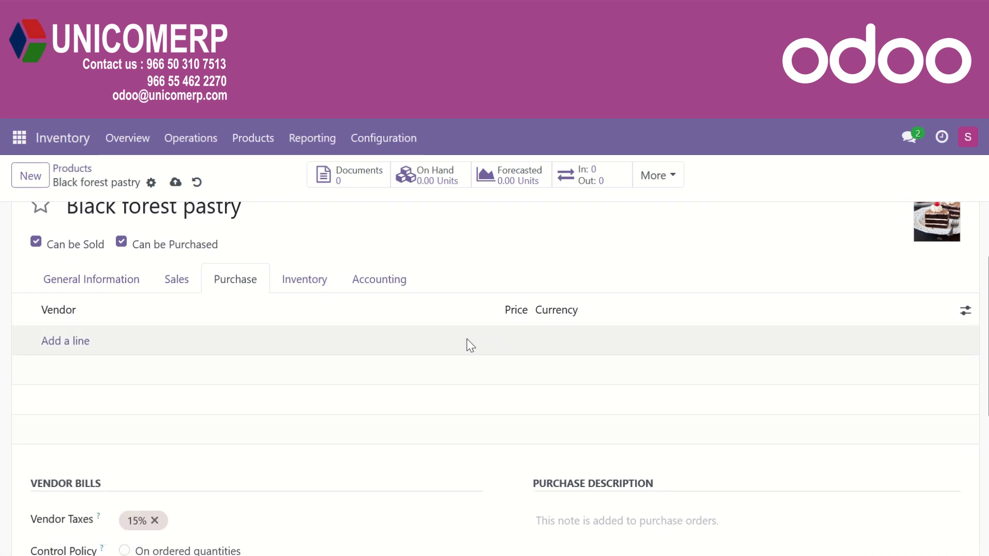
# Examine the product's inventory routes, logistics and description fields, and its income and expense account settings.
pyautogui.click(313, 296)
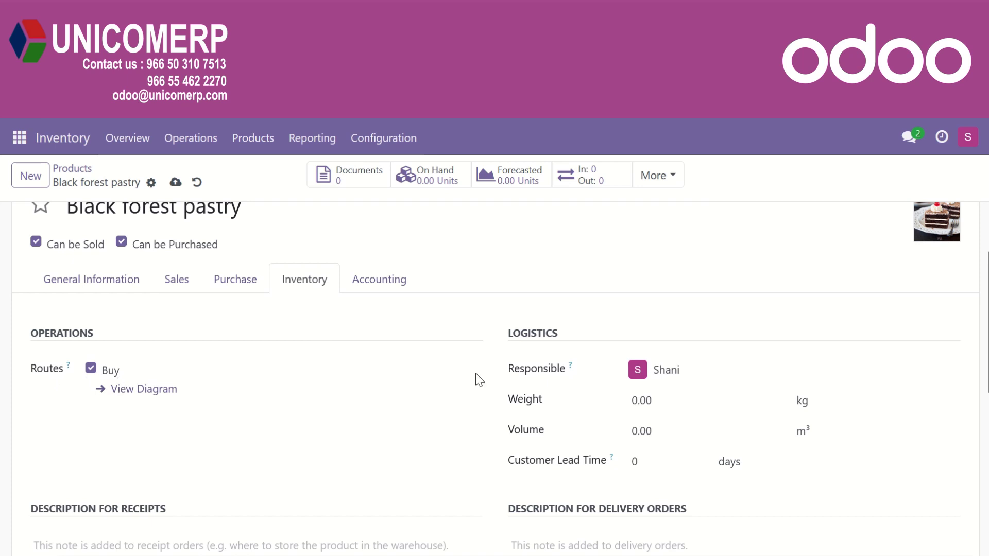
pyautogui.scroll(-2, 549, 470)
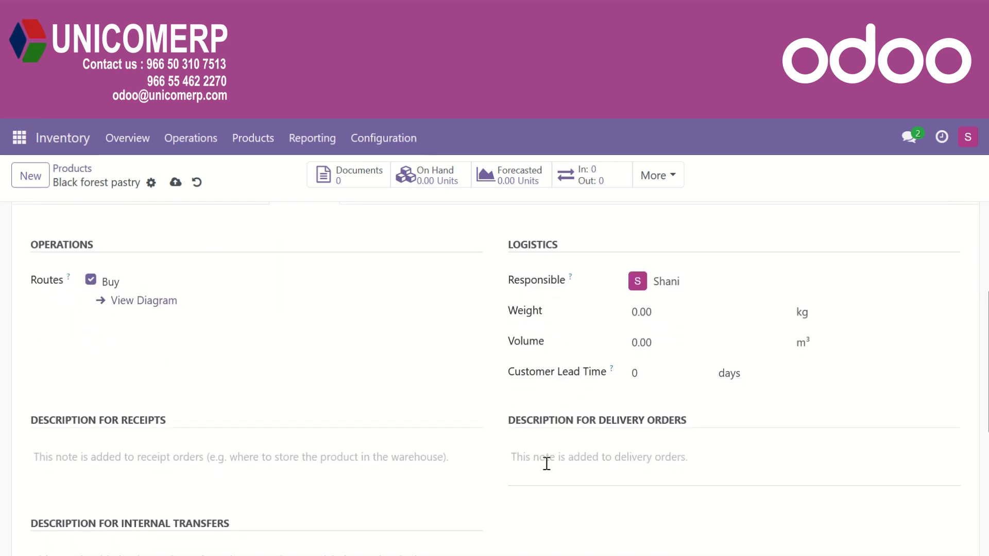
pyautogui.scroll(4, 549, 470)
pyautogui.scroll(-2, 337, 368)
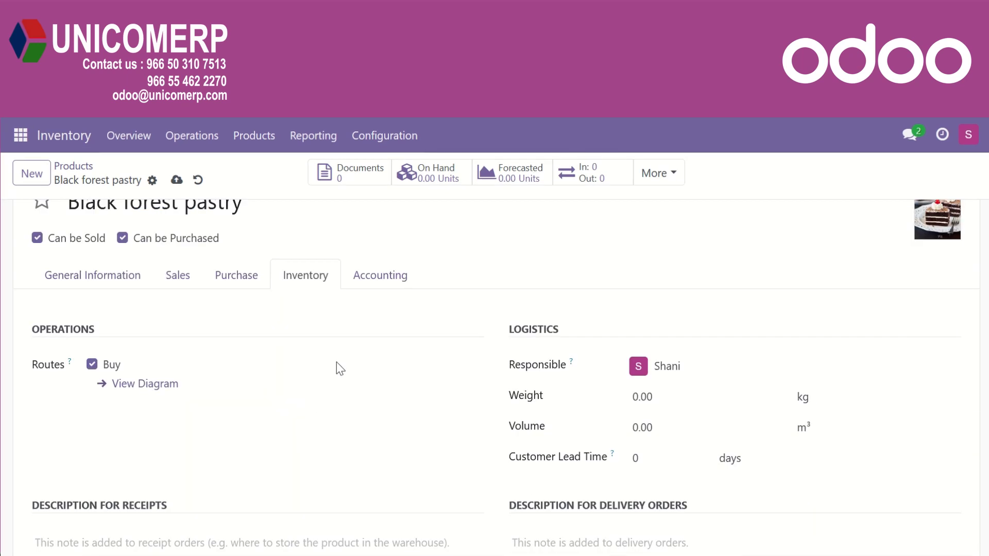
pyautogui.click(383, 287)
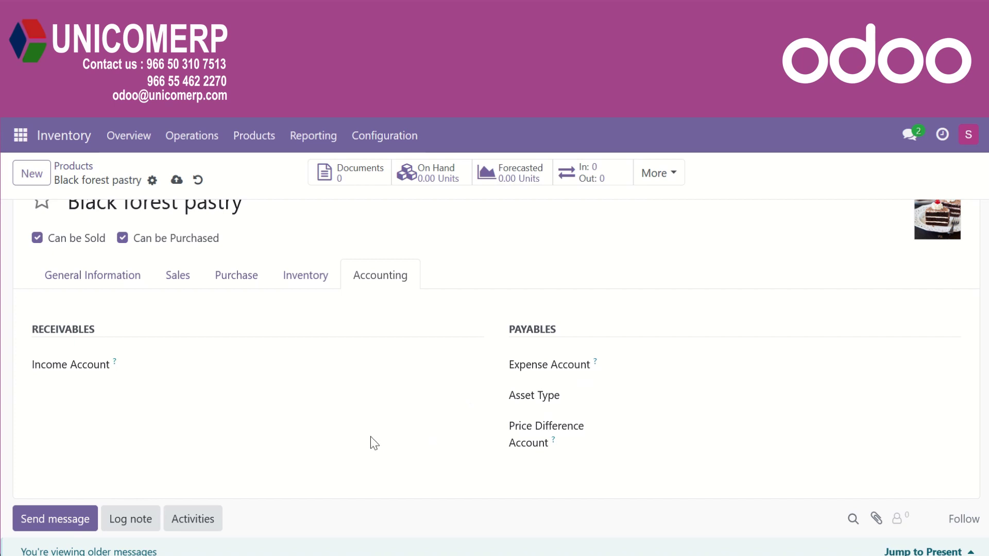
# Review the general information of the Black forest pastry and save the product.
pyautogui.scroll(2, 371, 437)
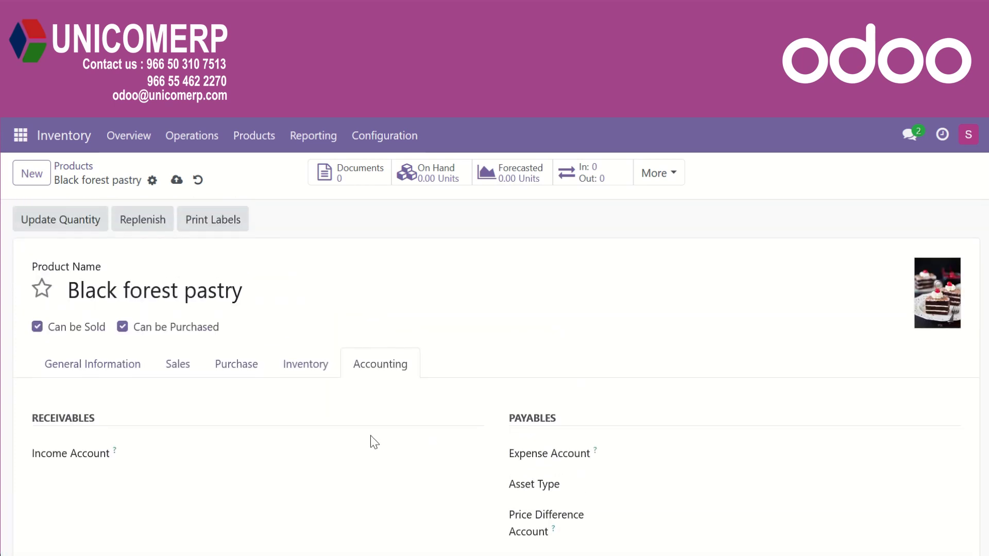
pyautogui.click(118, 372)
pyautogui.scroll(-2, 397, 417)
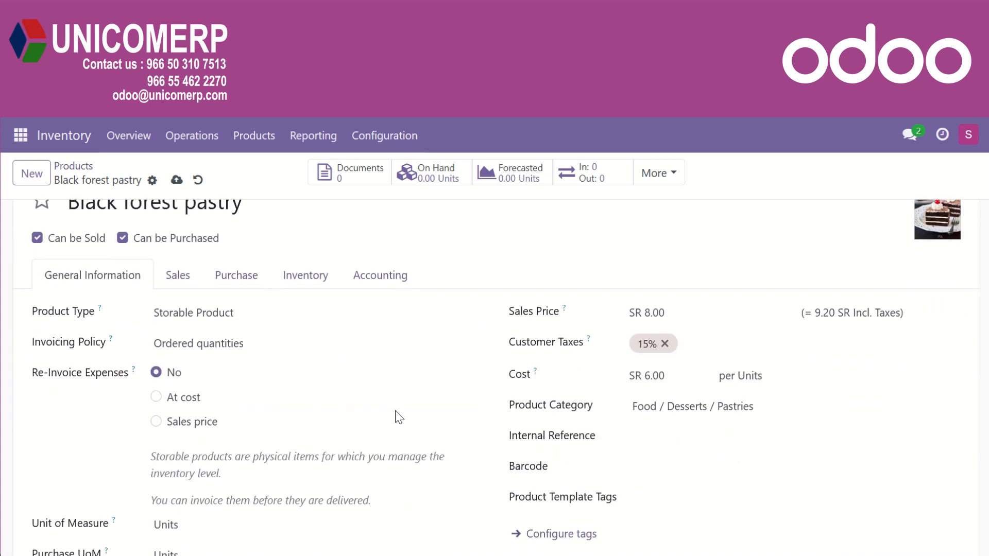
pyautogui.scroll(1, 400, 418)
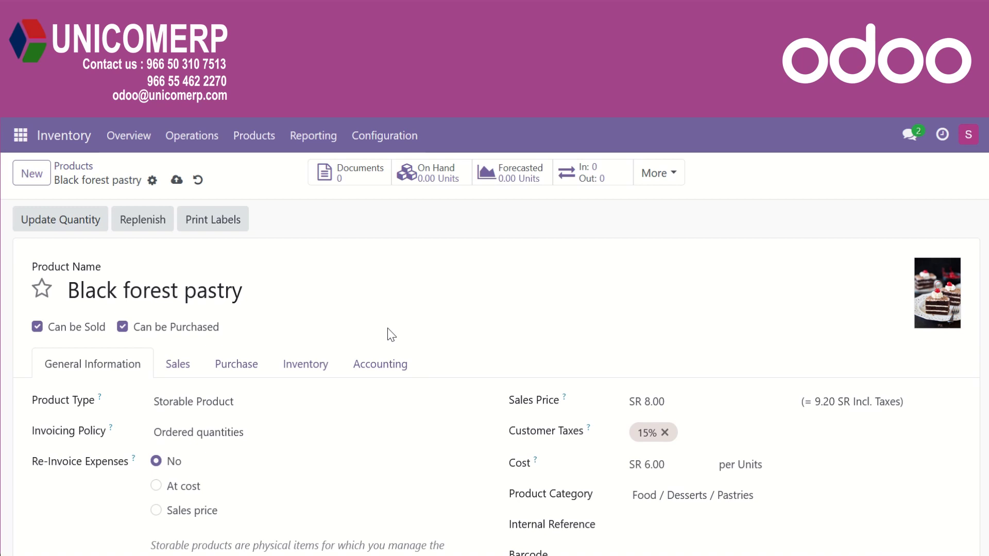
pyautogui.click(177, 180)
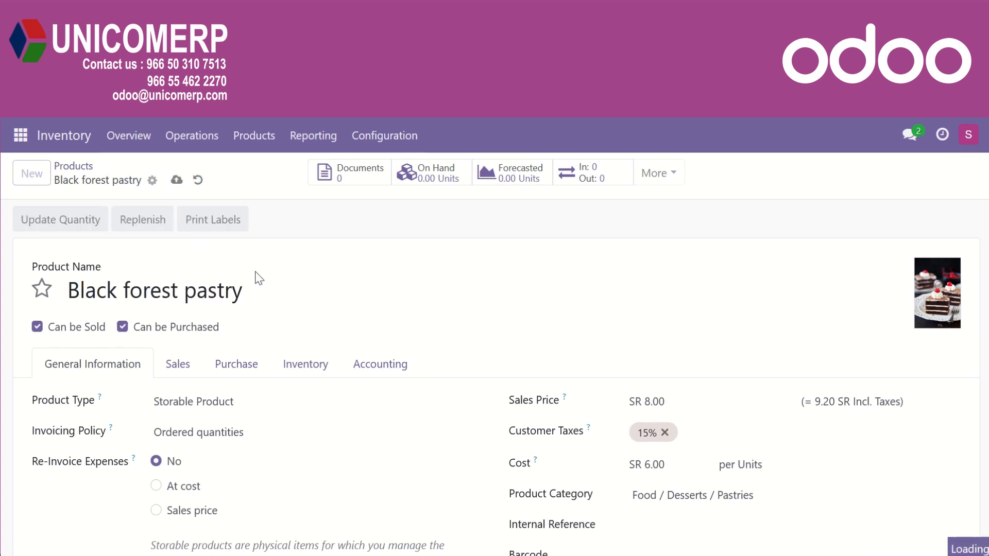